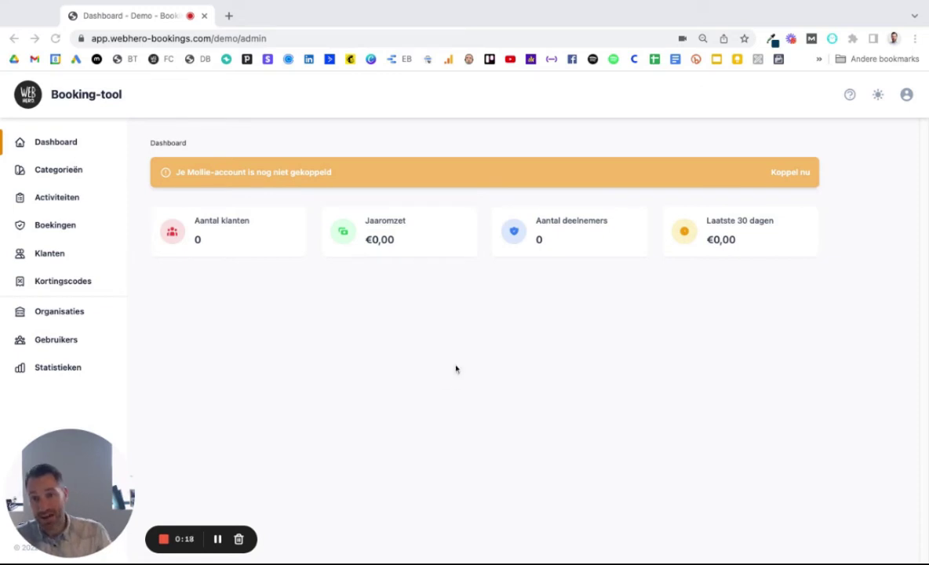
Step: Open the Lidgeld seizoen 2022-2023 activity from the Activiteiten list for editing
click(58, 202)
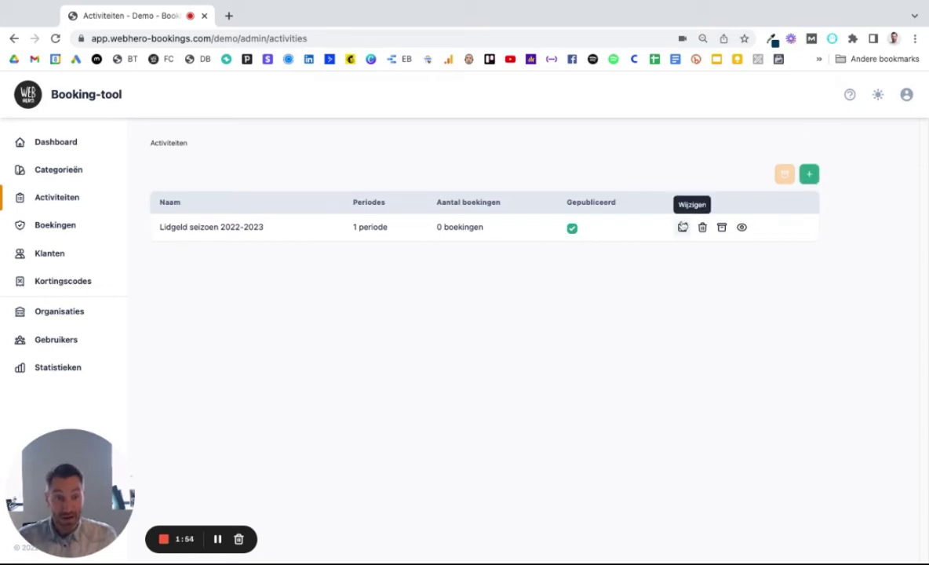
click(683, 227)
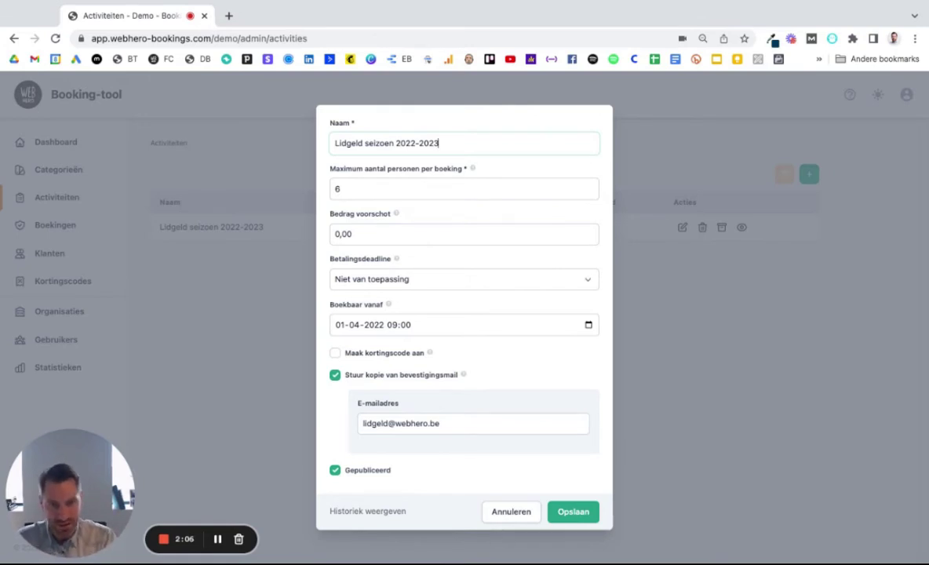
Step: Review the maximum persons and deposit amount, then save the Lidgeld seizoen 2022-2023 settings
key(Tab)
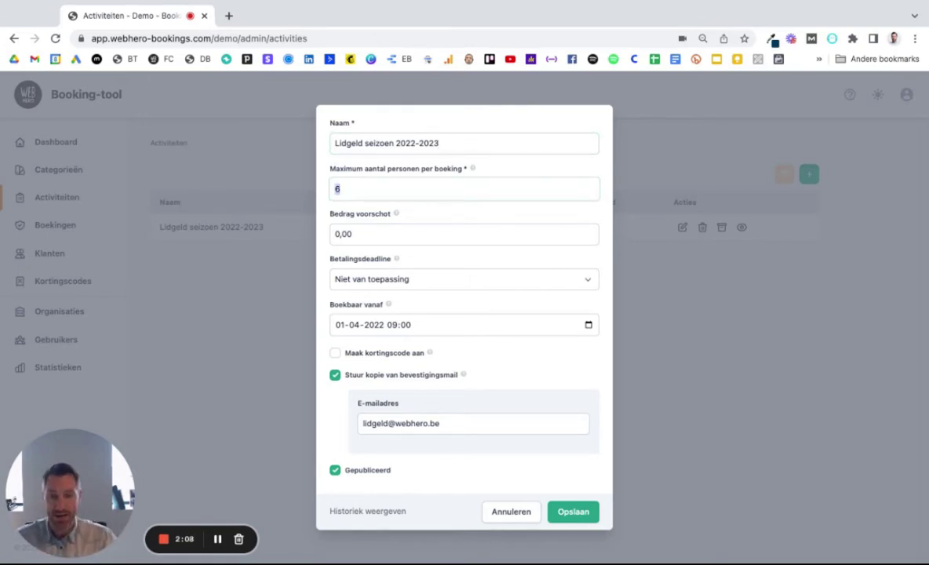
click(369, 229)
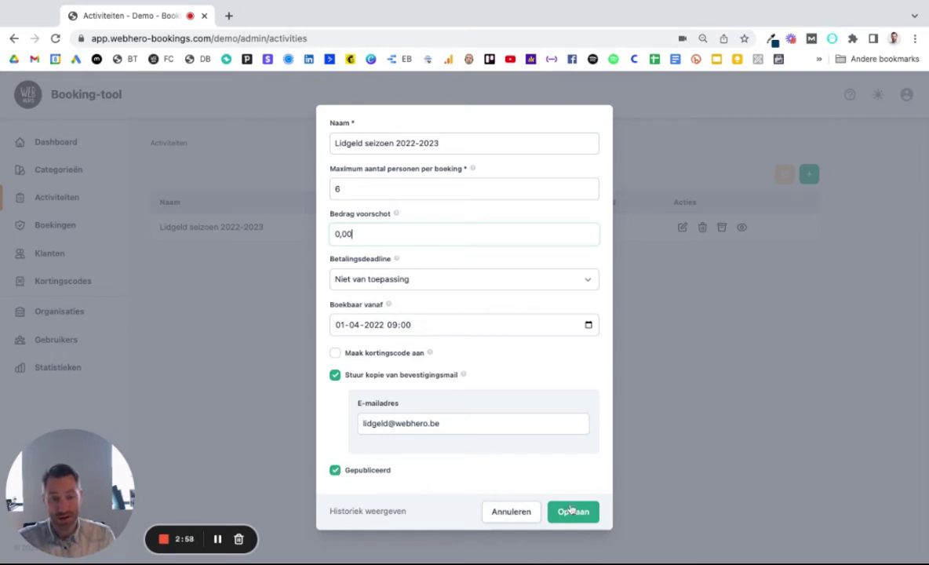
click(575, 513)
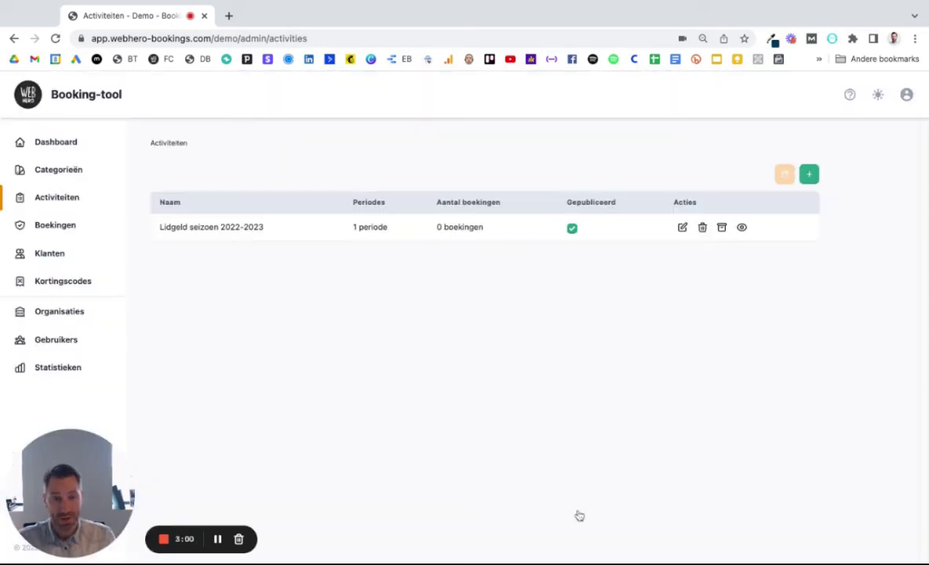
Step: Toggle Gepubliceerd off and back on, then view the activity's single period, Volledig jaar
click(571, 229)
click(572, 229)
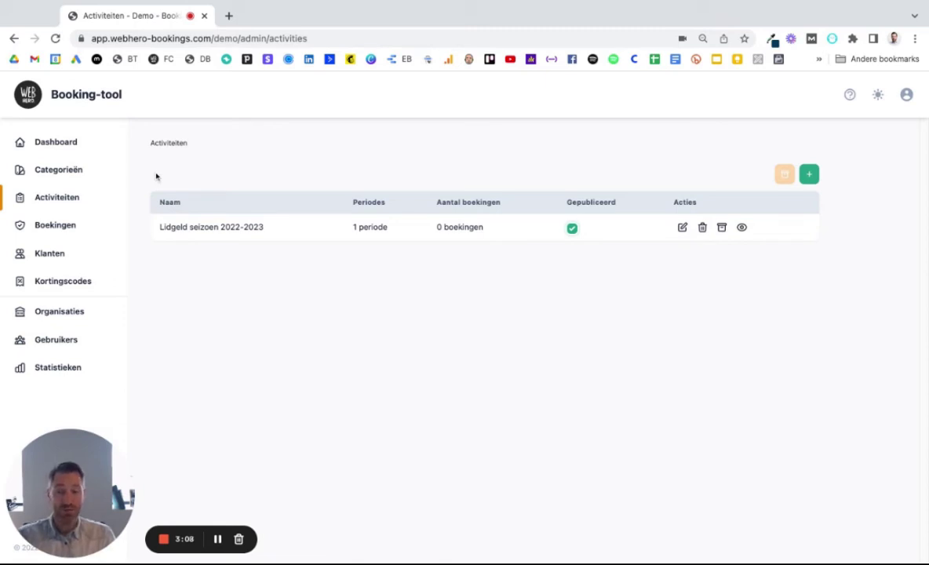
click(368, 228)
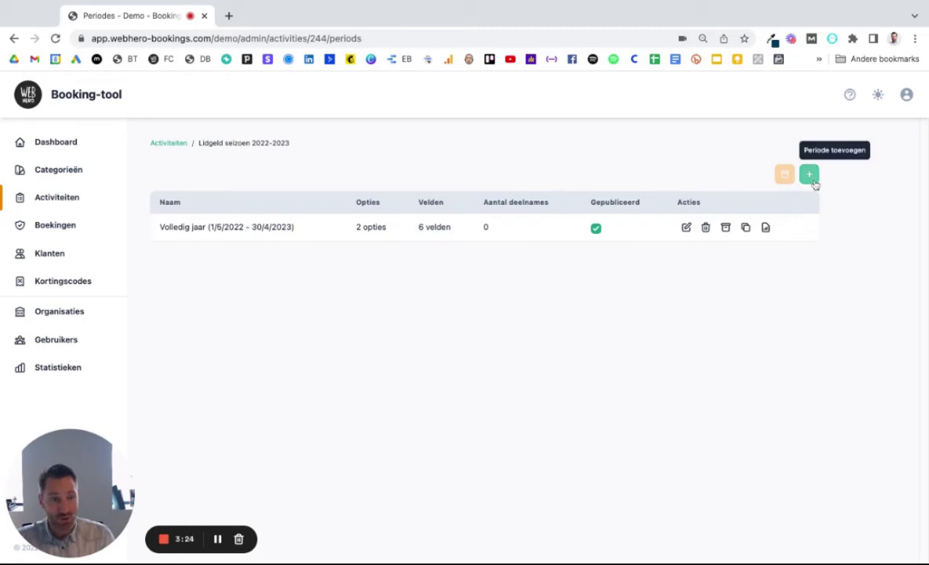
click(686, 227)
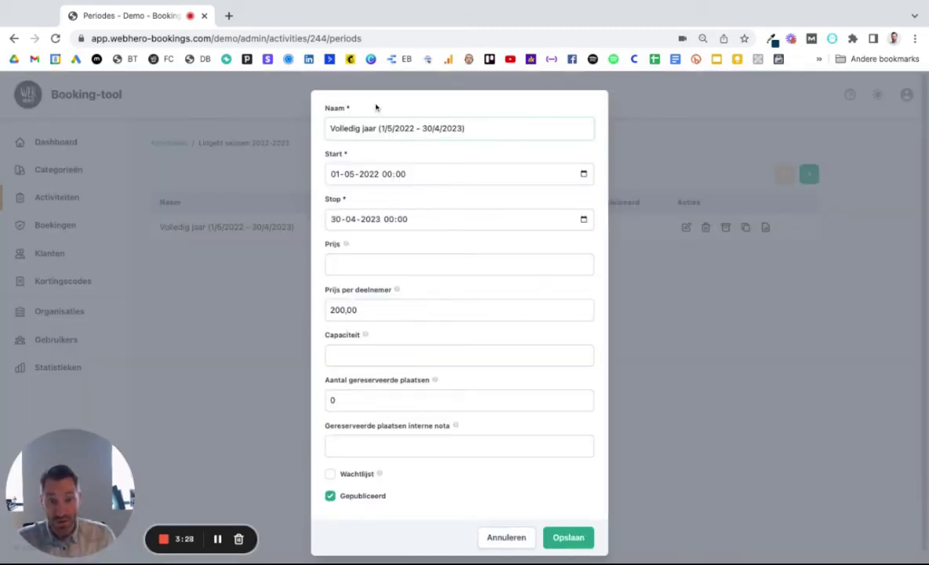
drag(465, 128, 364, 128)
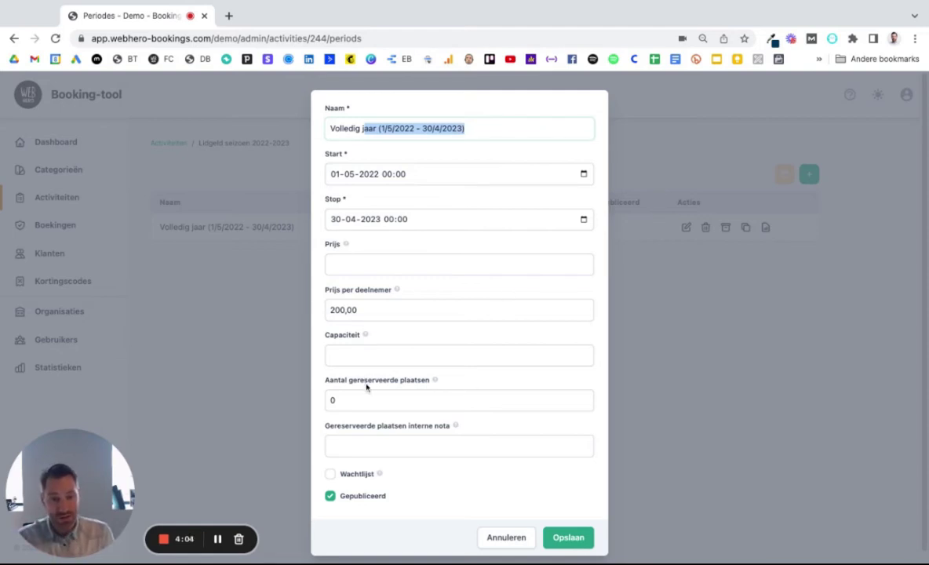
mouse_move(435, 380)
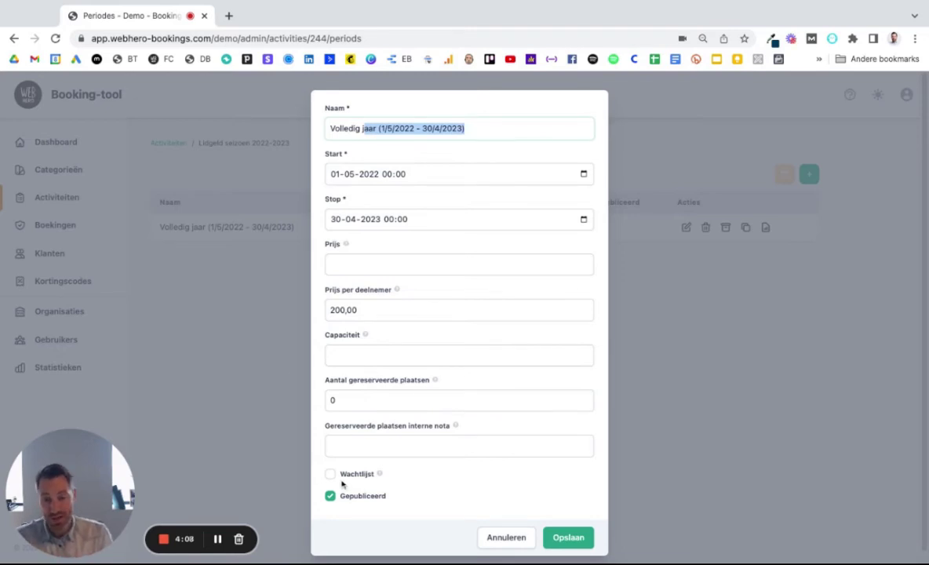
click(560, 537)
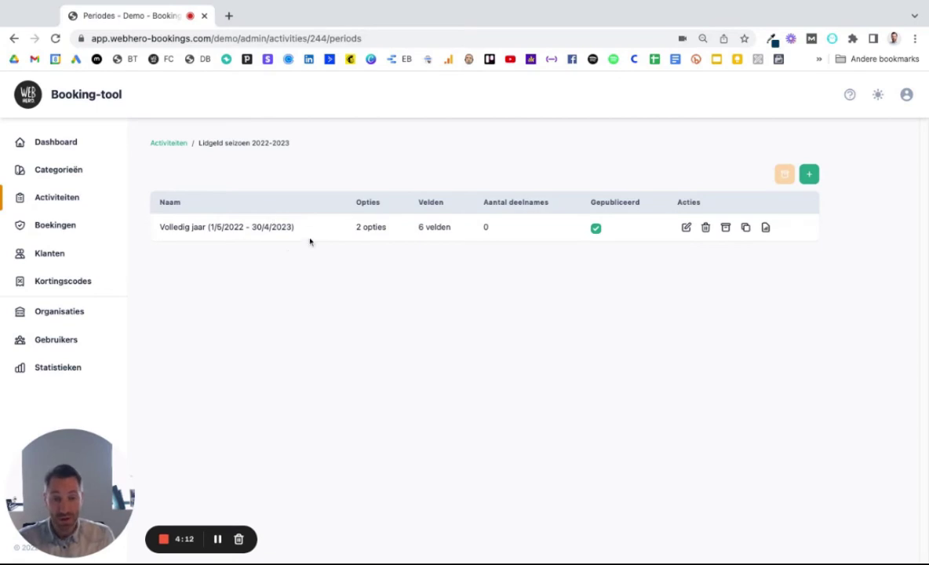
Step: In the Volledig jaar options, cancel a new option, then view the Korting choices
click(372, 228)
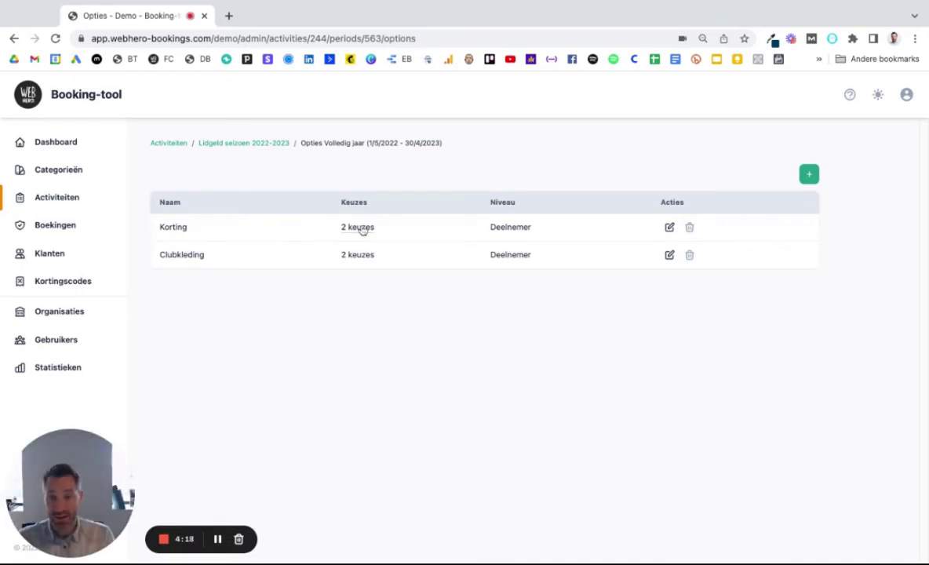
click(809, 174)
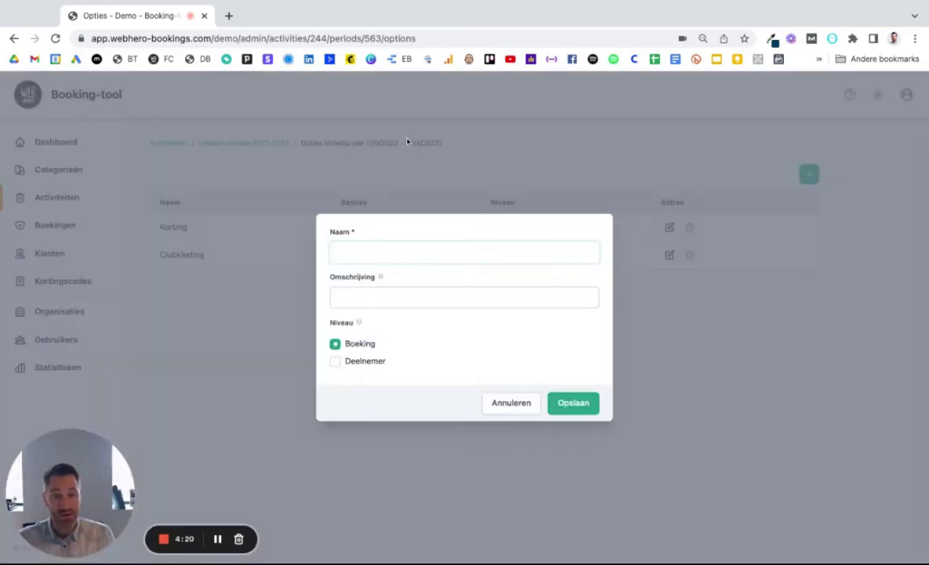
click(512, 404)
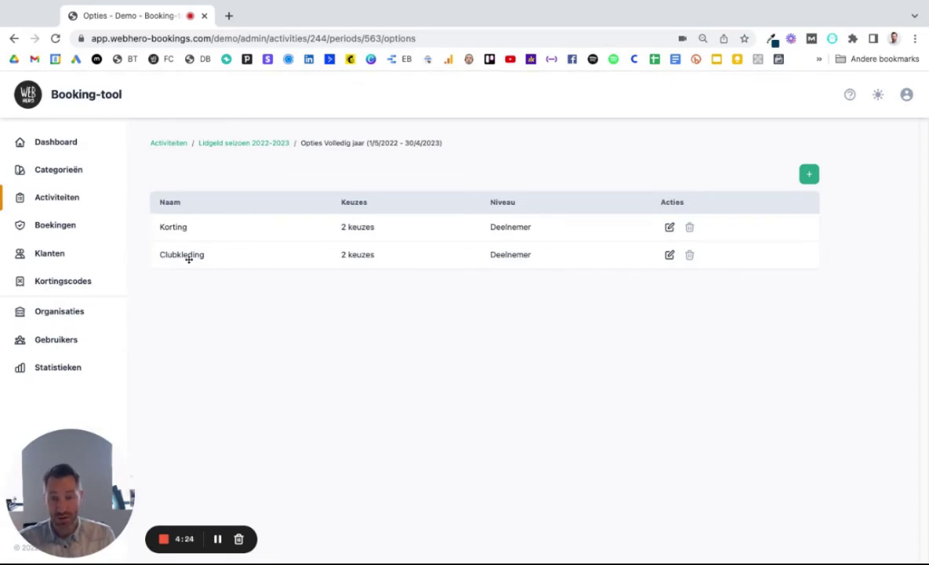
click(361, 233)
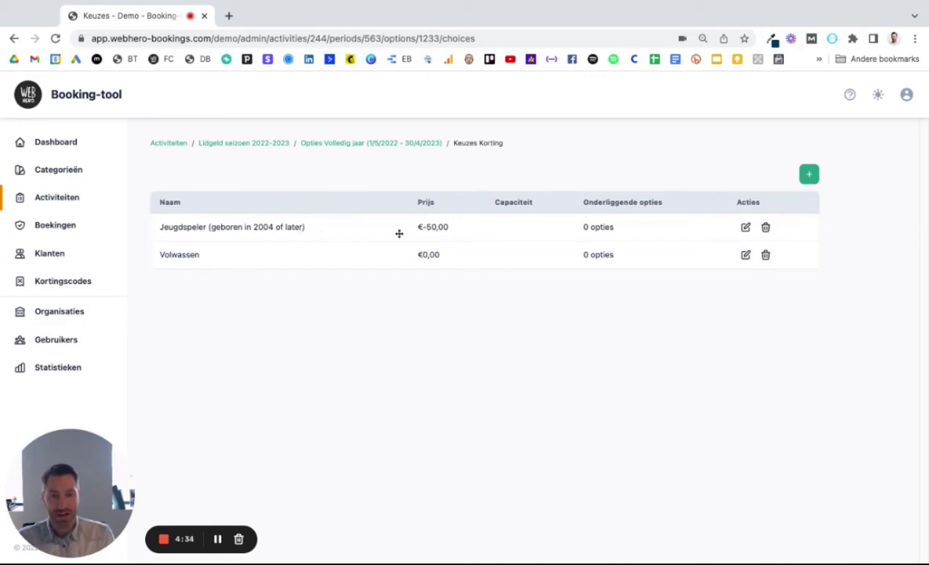
Step: Save the Jeugdspeler choice with price €-50,00 and return to the Volledig jaar options
click(743, 228)
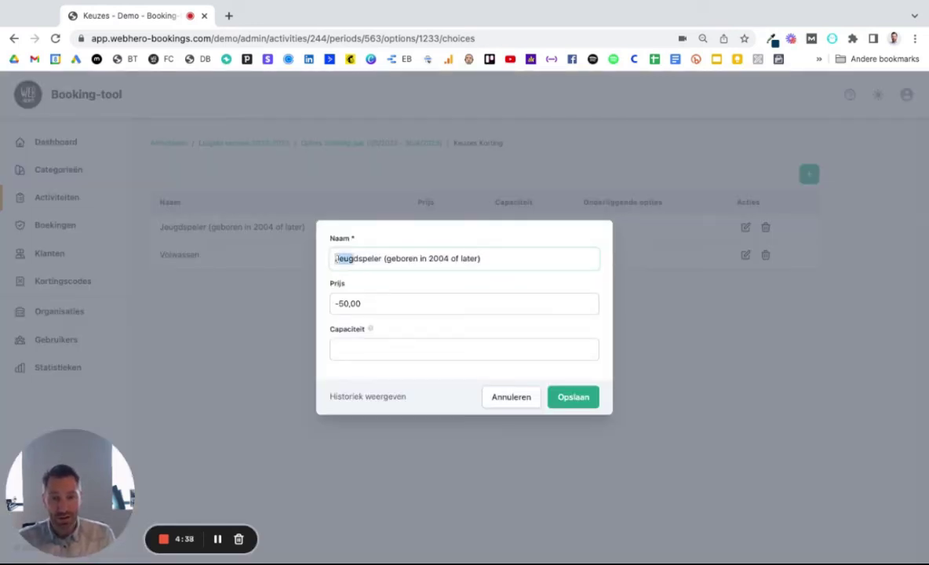
triple_click(338, 259)
click(346, 304)
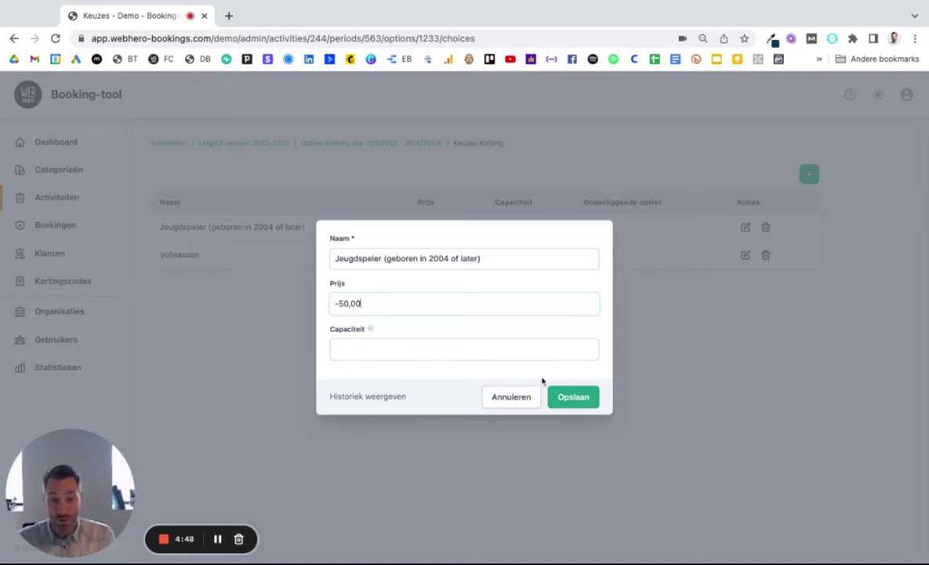
click(584, 396)
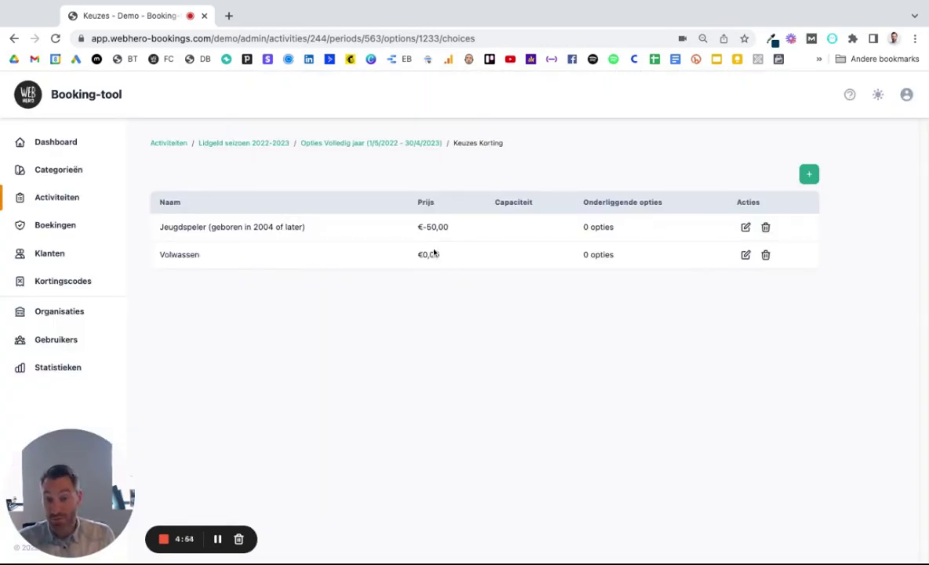
click(343, 143)
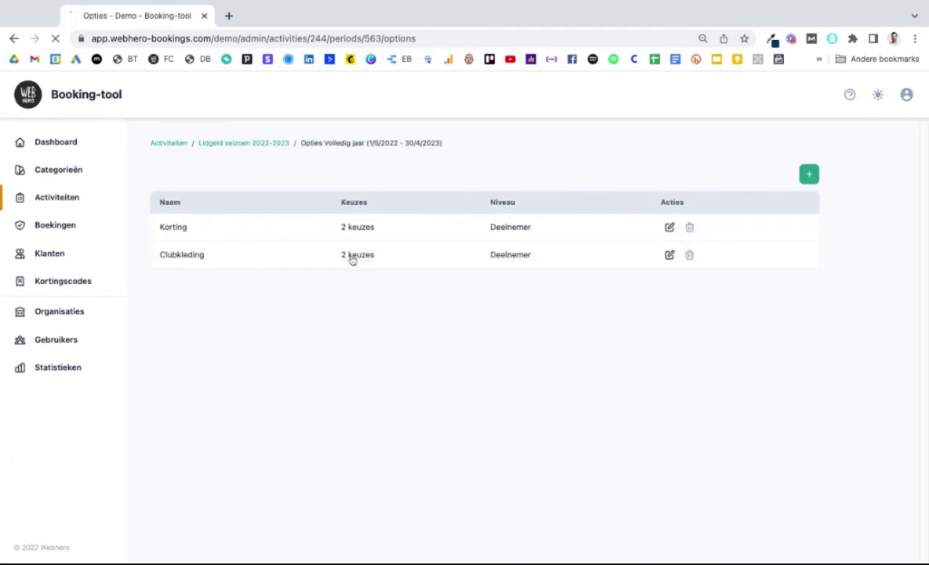
click(669, 255)
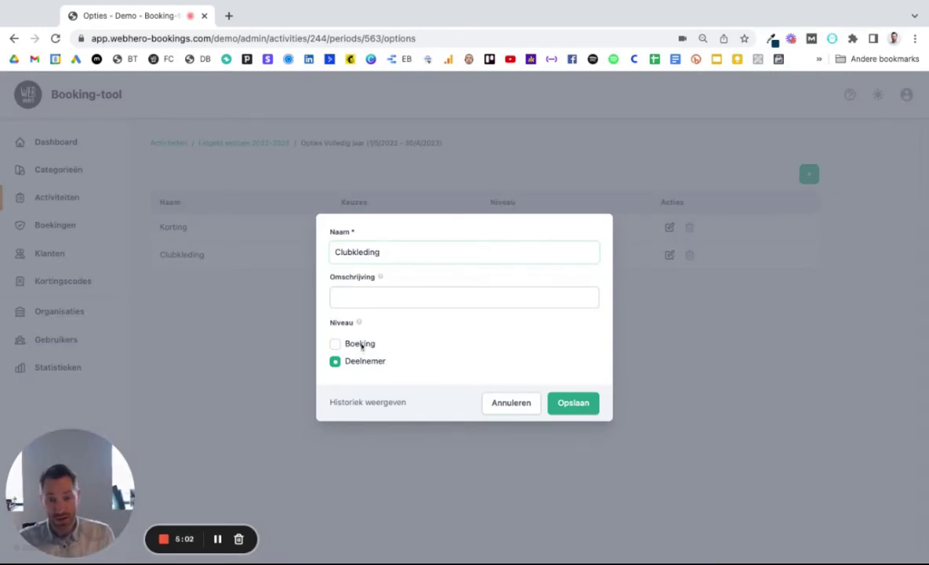
mouse_move(359, 328)
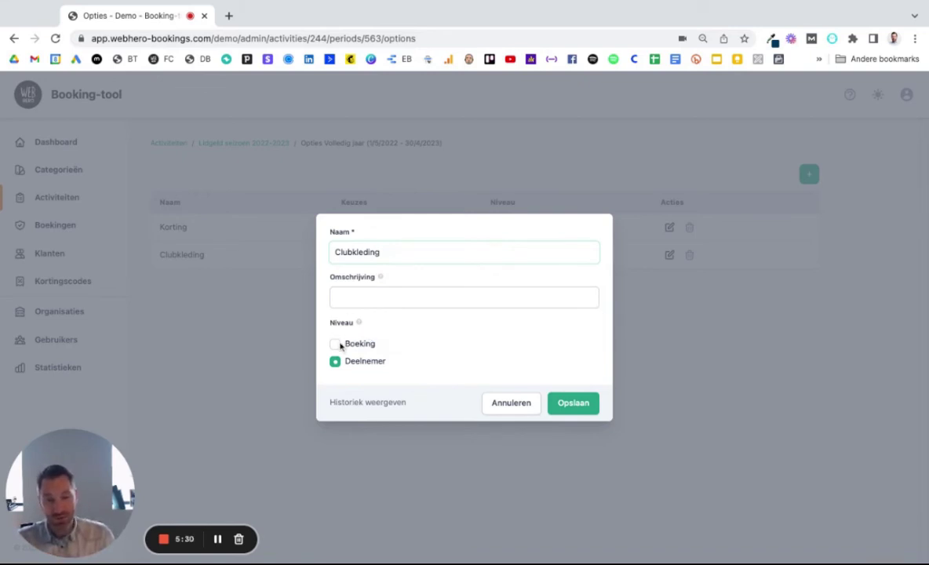
click(583, 409)
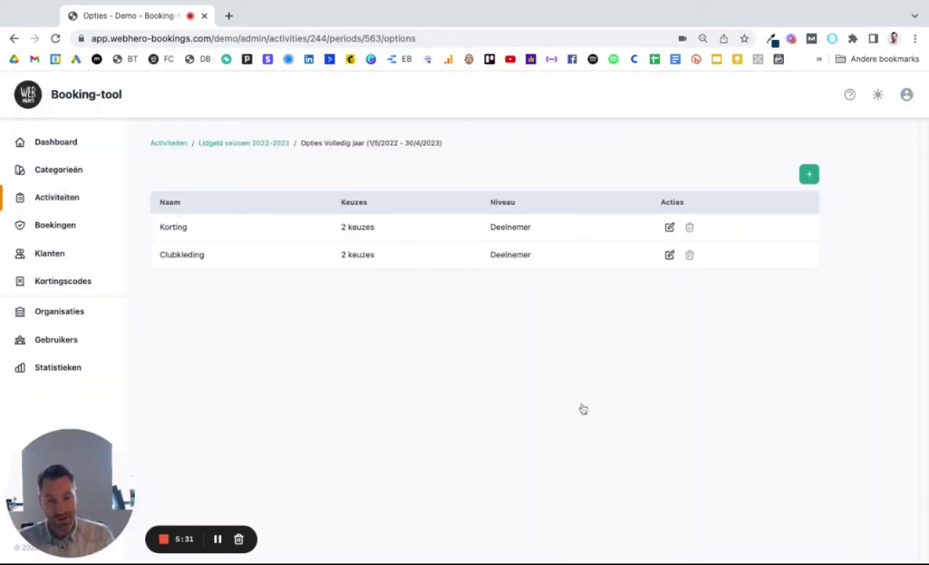
Step: Review the two Clubkleding choices, then go back through the breadcrumbs to Activiteiten
click(366, 256)
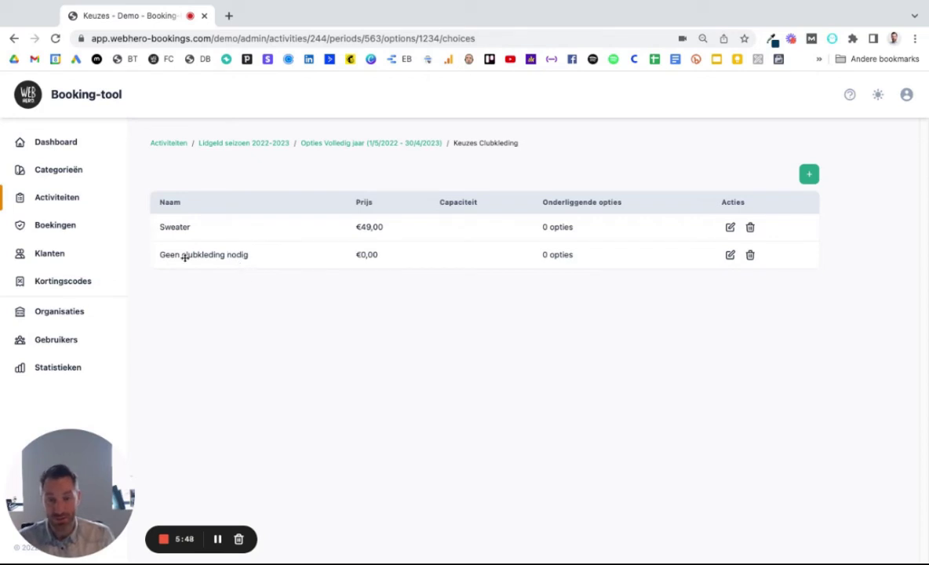
click(379, 144)
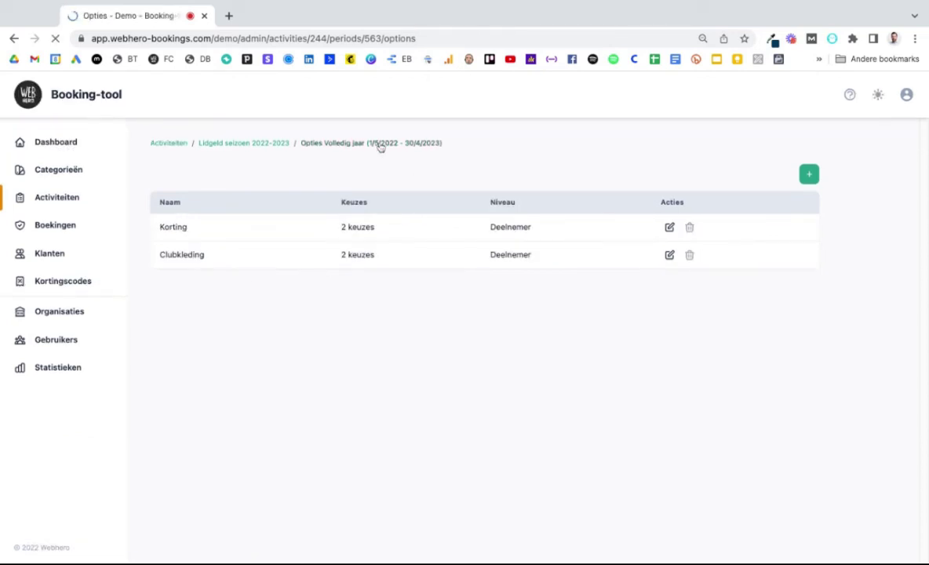
click(243, 144)
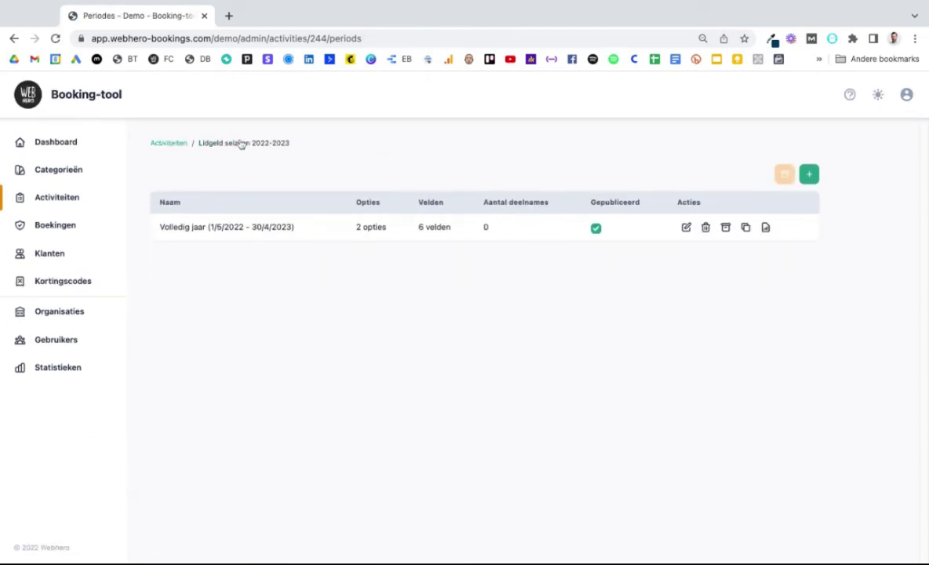
click(172, 144)
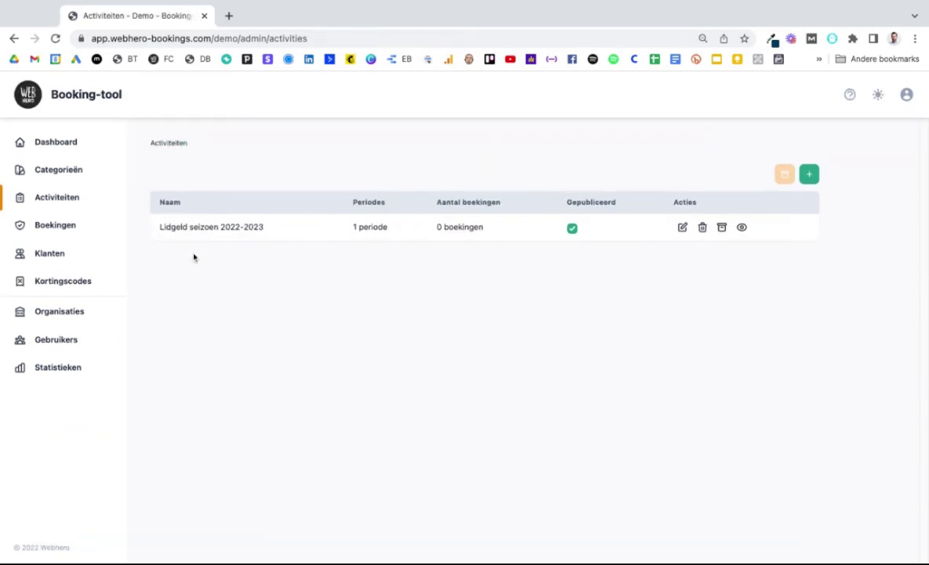
Step: Go to the six booking fields of Volledig jaar and edit the Telefoon field
click(362, 227)
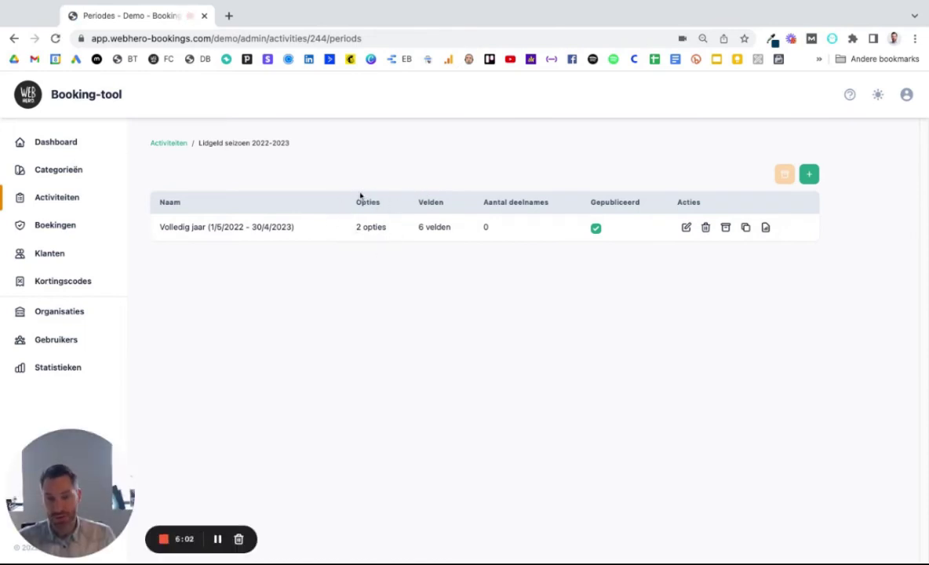
click(440, 234)
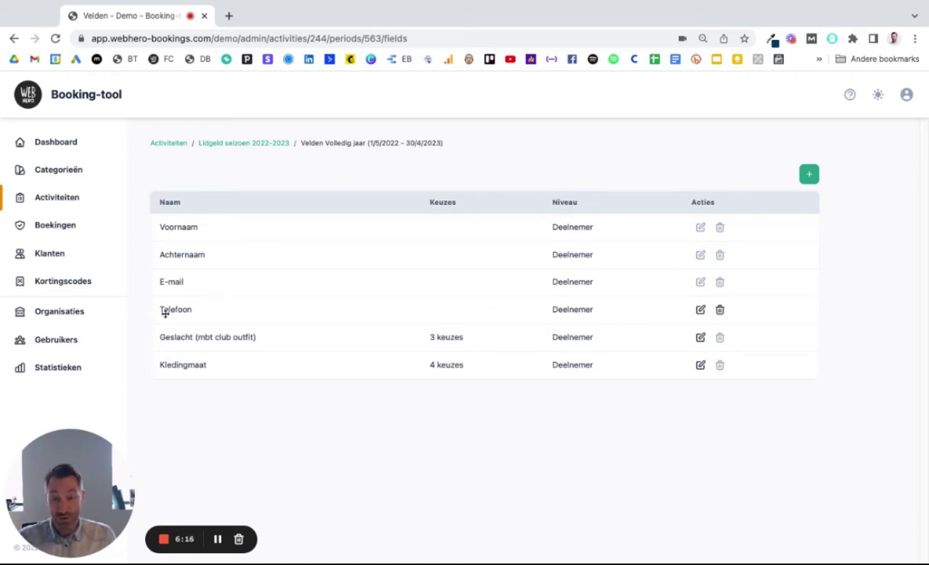
click(701, 310)
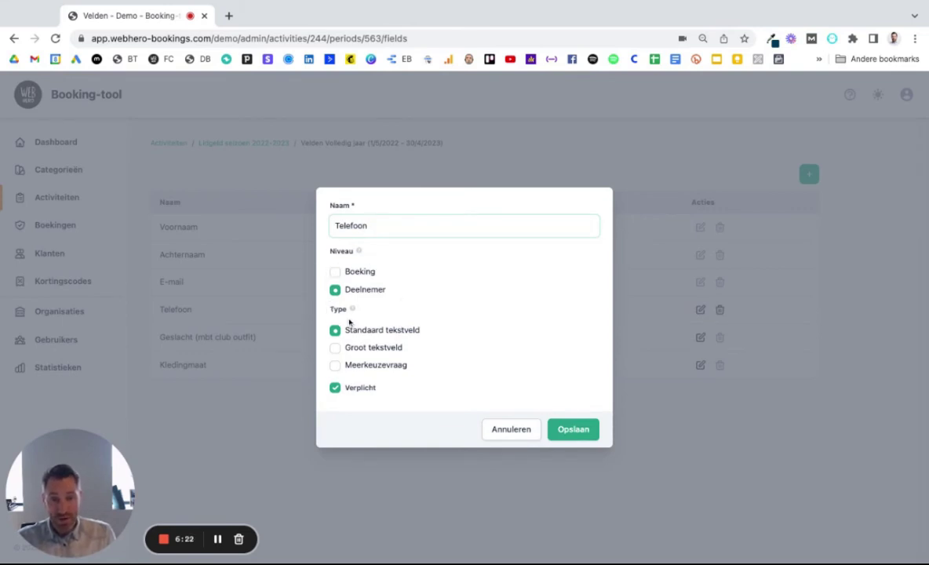
Step: Untick and re-tick Verplicht so Telefoon stays required, then save the field
mouse_move(354, 314)
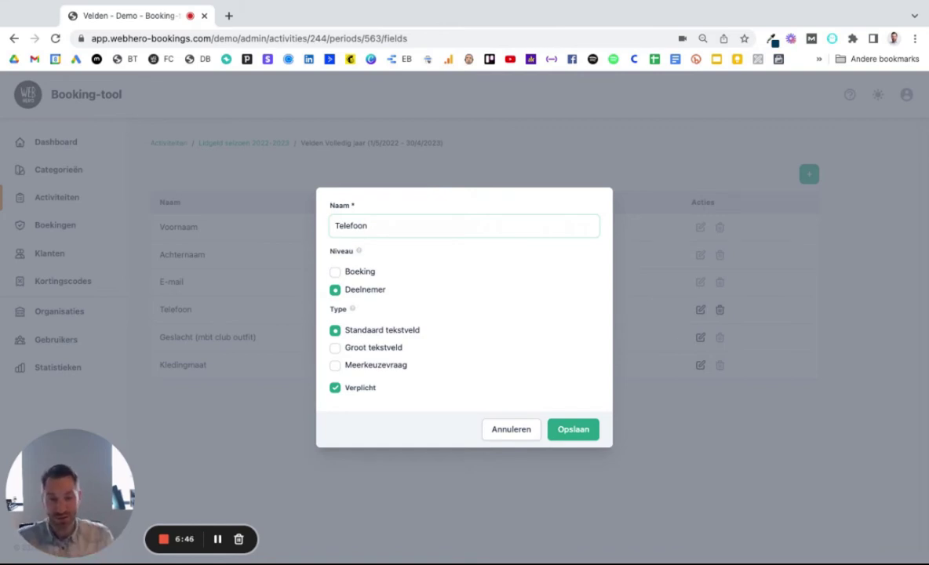
click(335, 389)
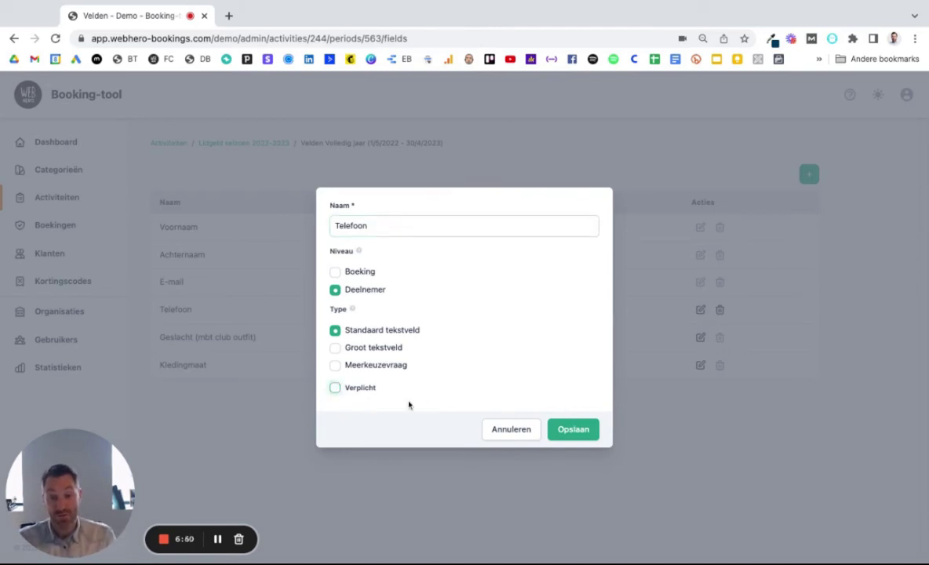
click(335, 389)
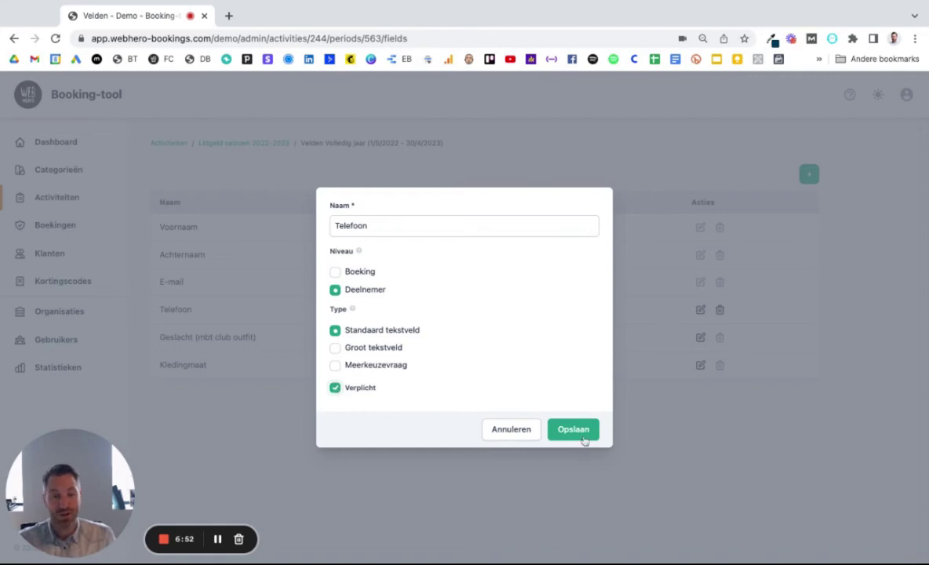
click(587, 433)
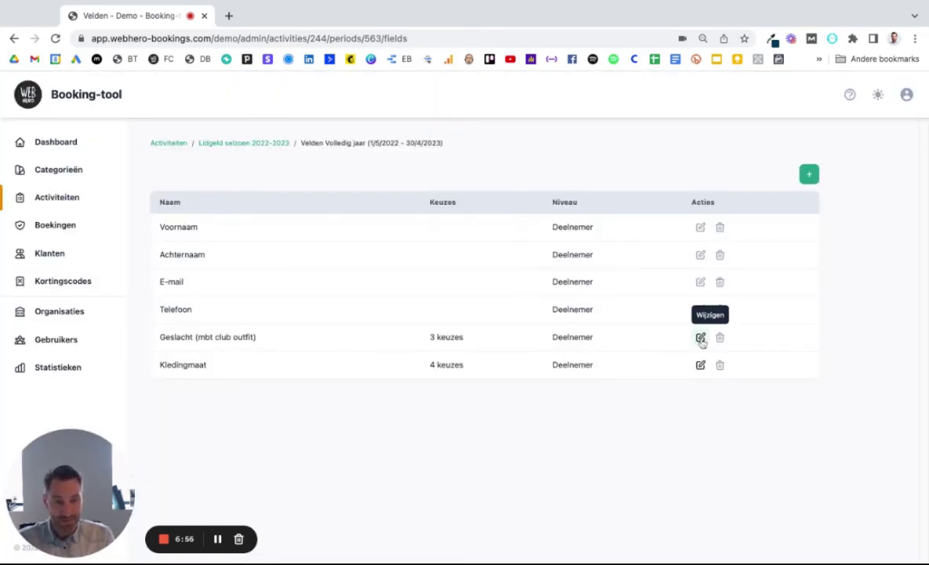
Step: Untick Verplicht on Geslacht (mbt club outfit), save, review its 3 choices, and return to Velden
click(701, 337)
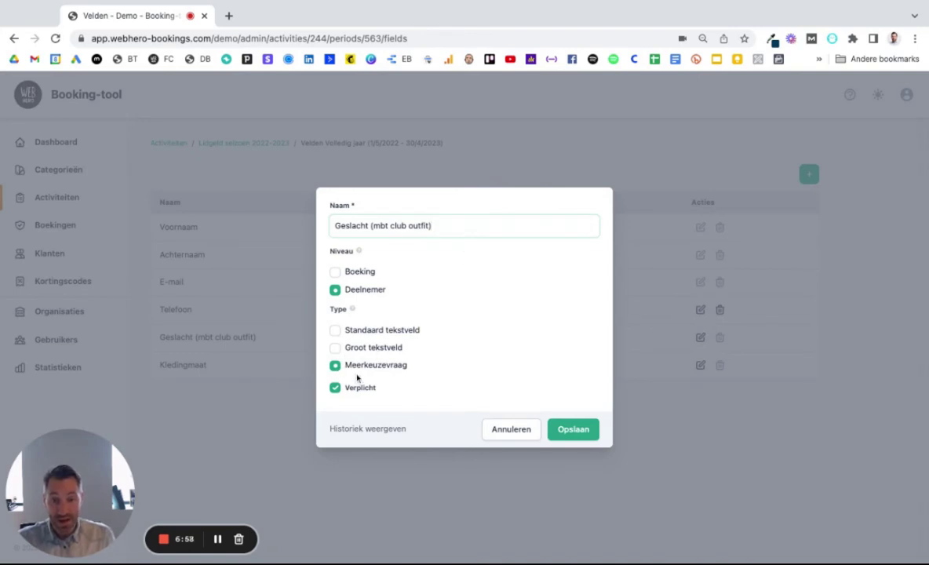
click(582, 432)
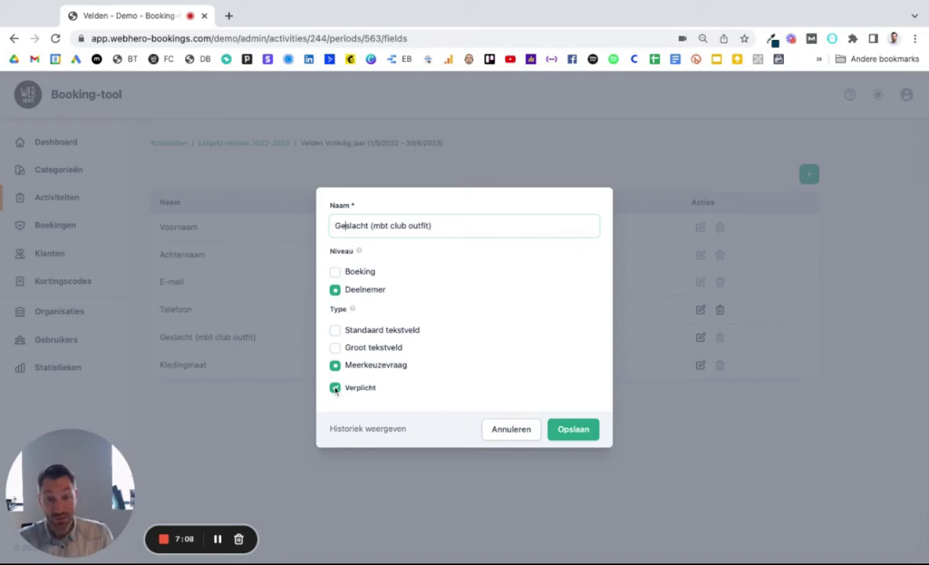
click(335, 388)
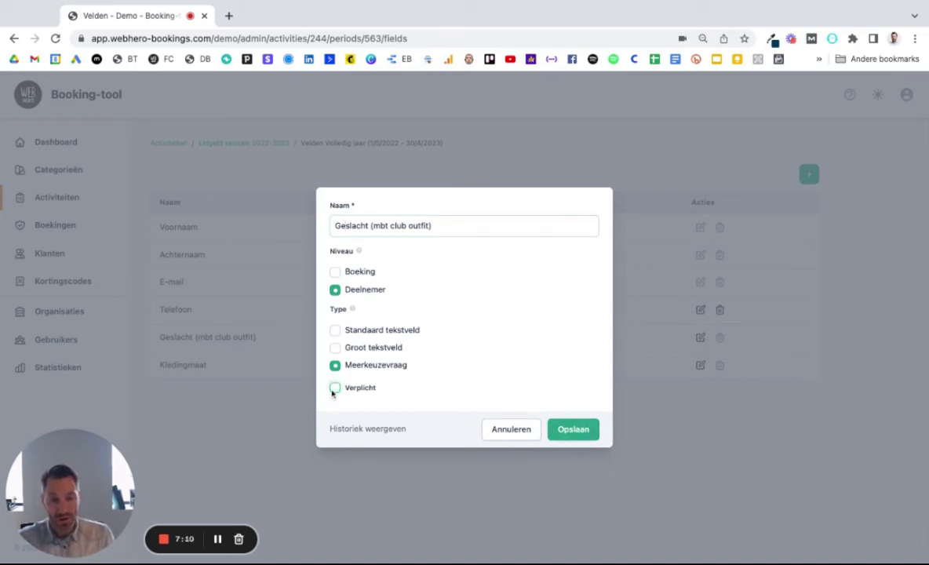
click(573, 430)
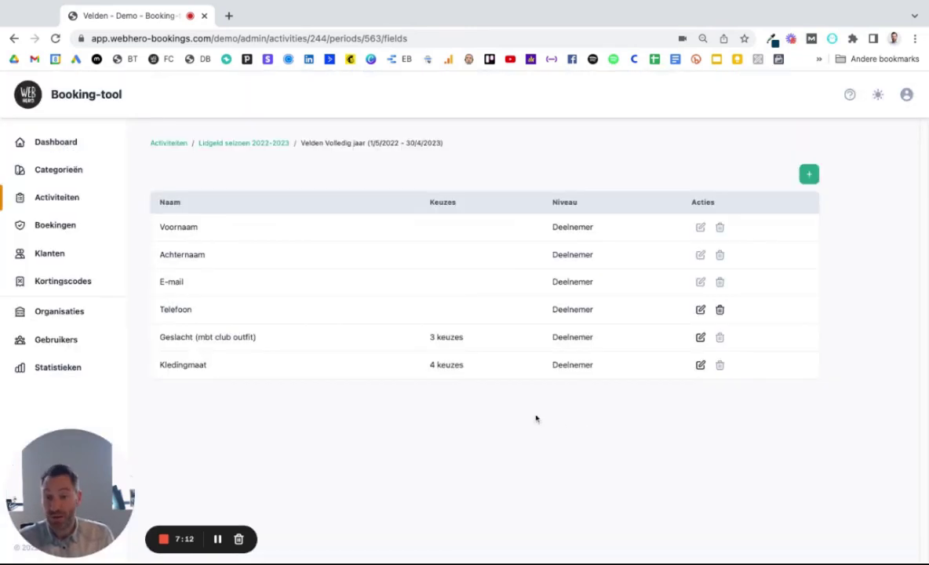
click(446, 337)
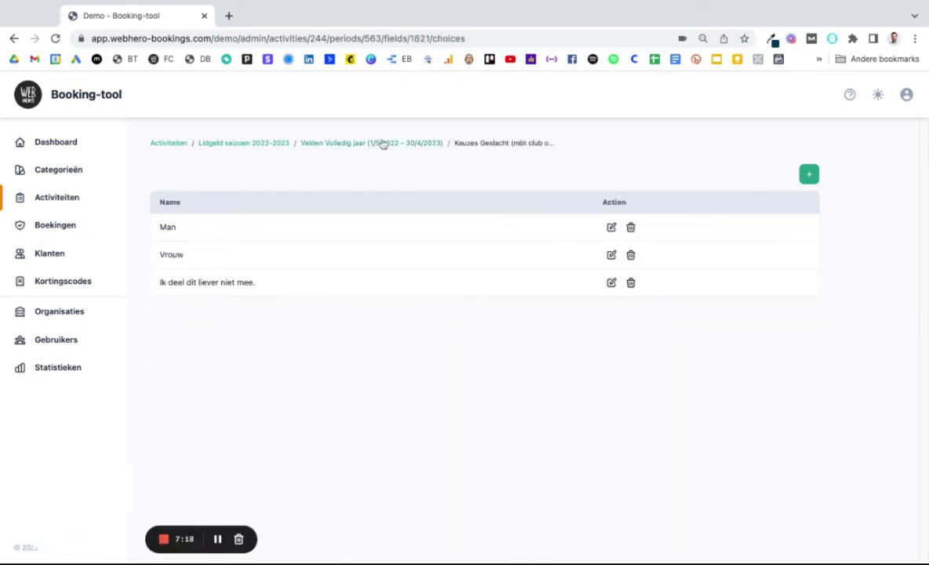
click(383, 143)
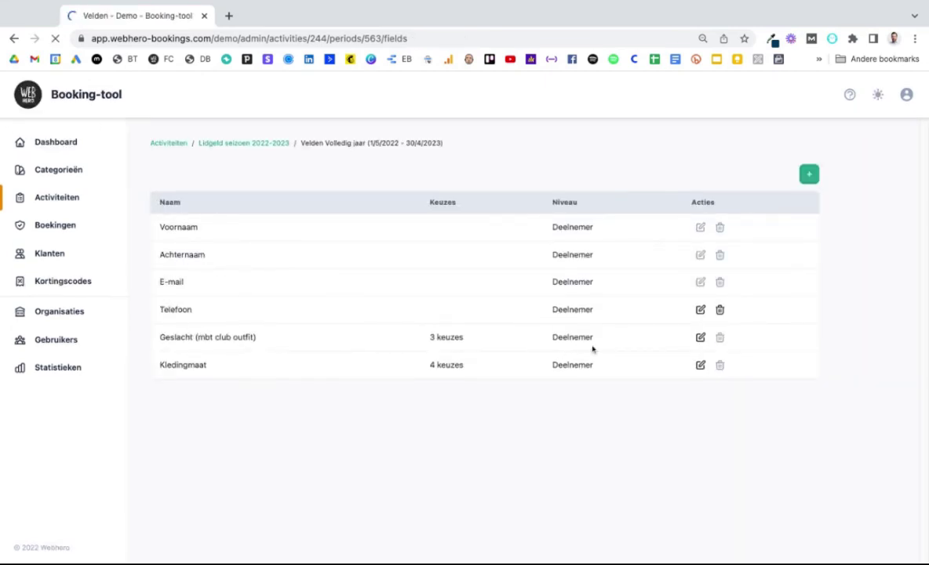
Step: Tick Verplicht on the Geslacht field again and save it
click(700, 338)
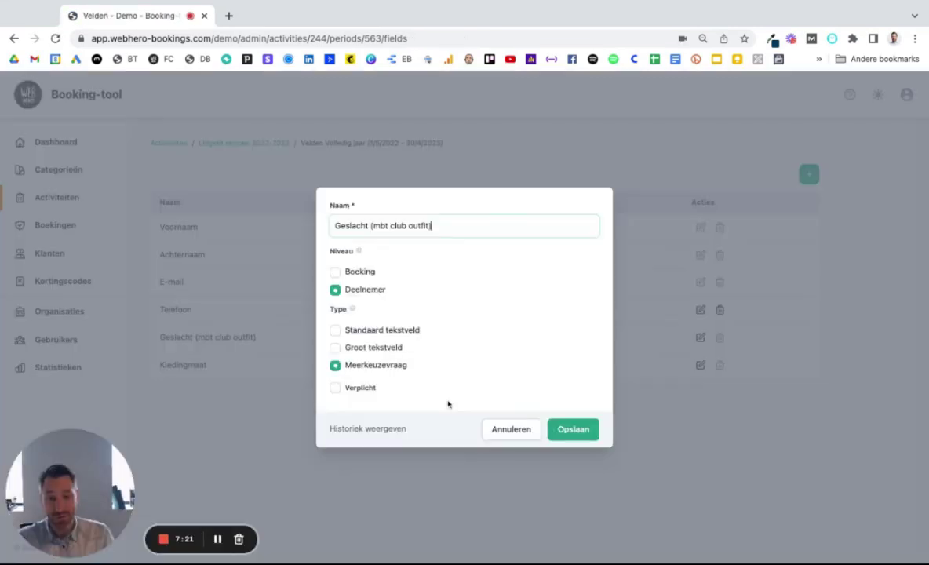
click(336, 389)
click(583, 430)
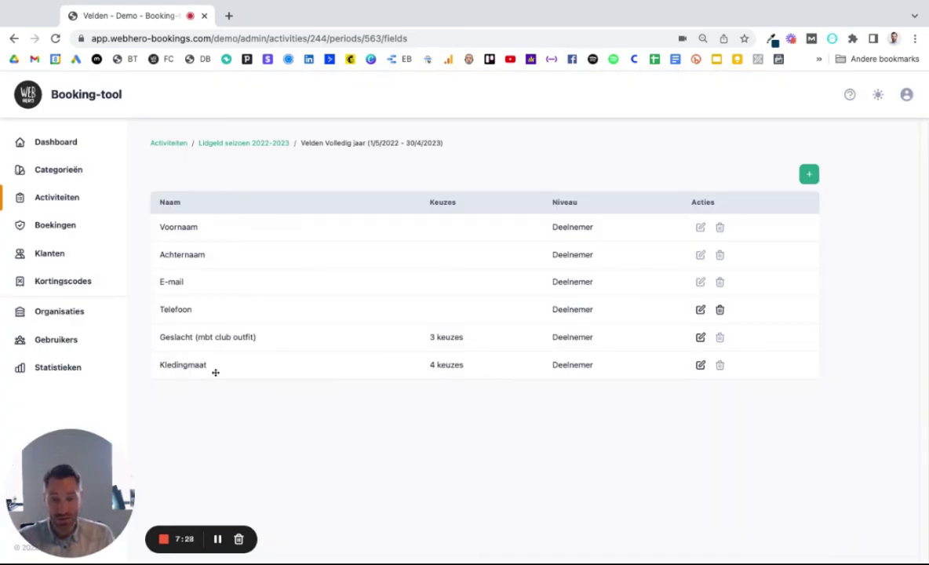
Step: Check Kledingmaat's 4 choices, then open the public booking page for Lidgeld seizoen 2022-2023
click(454, 366)
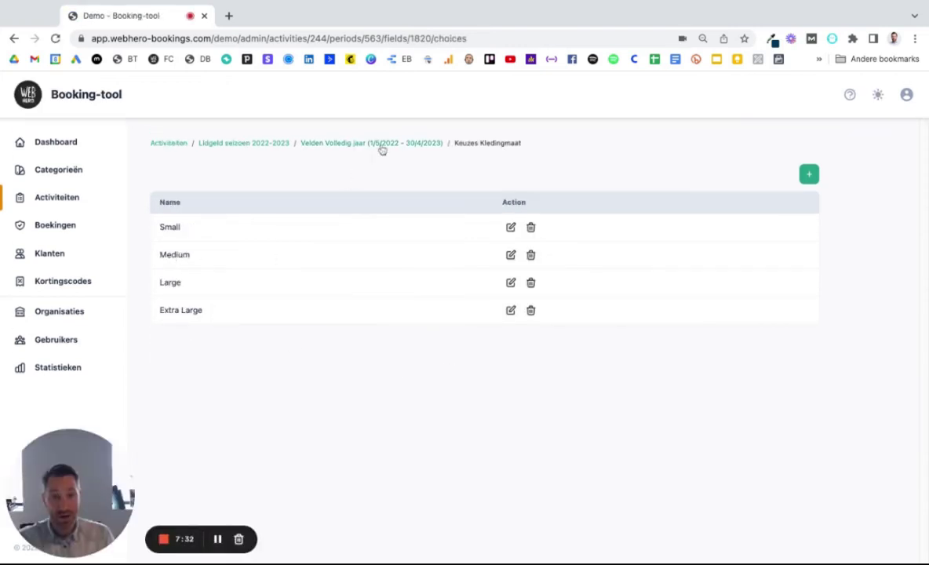
click(357, 143)
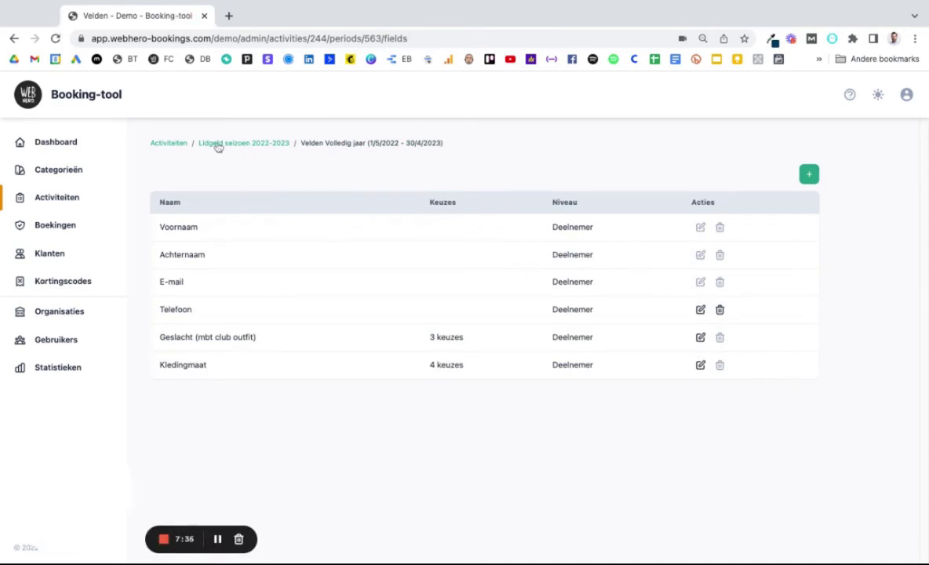
click(218, 143)
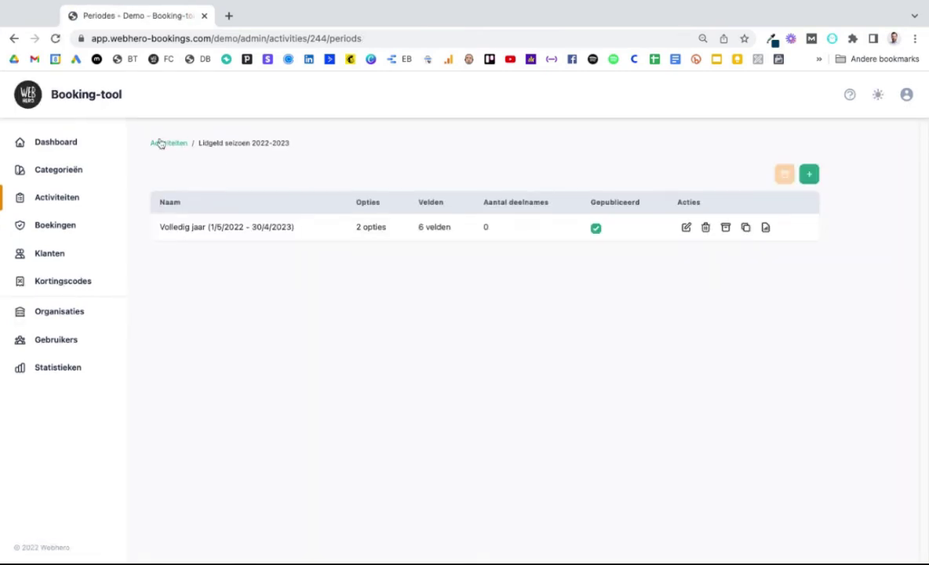
click(160, 143)
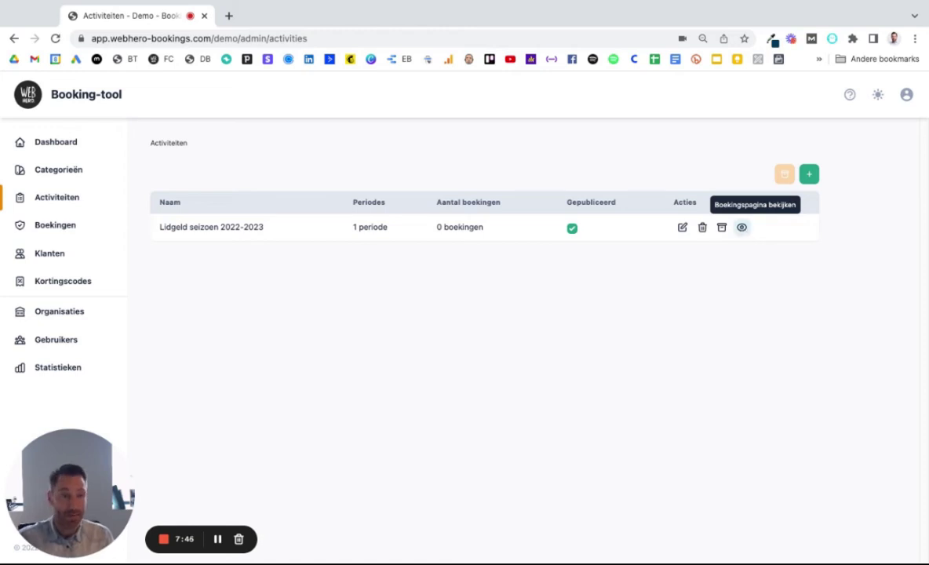
click(742, 227)
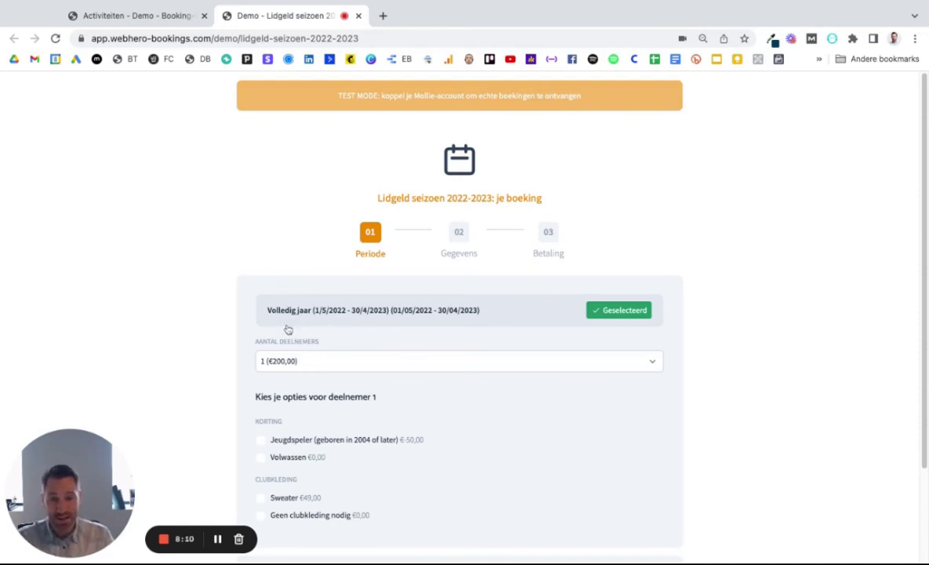
Step: Book two participants and make participant 1 a Volwassen with a Sweater
scroll(288, 330, down, 3)
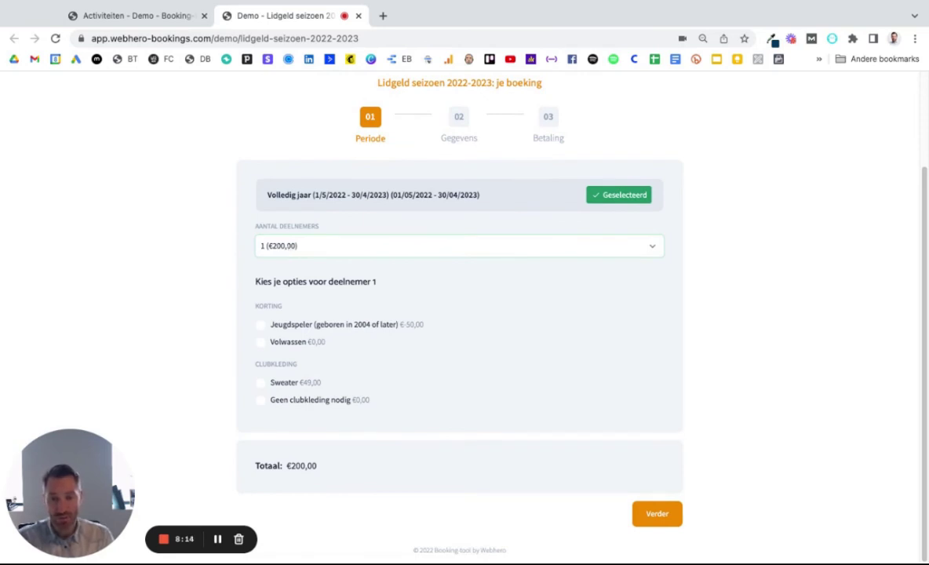
click(292, 268)
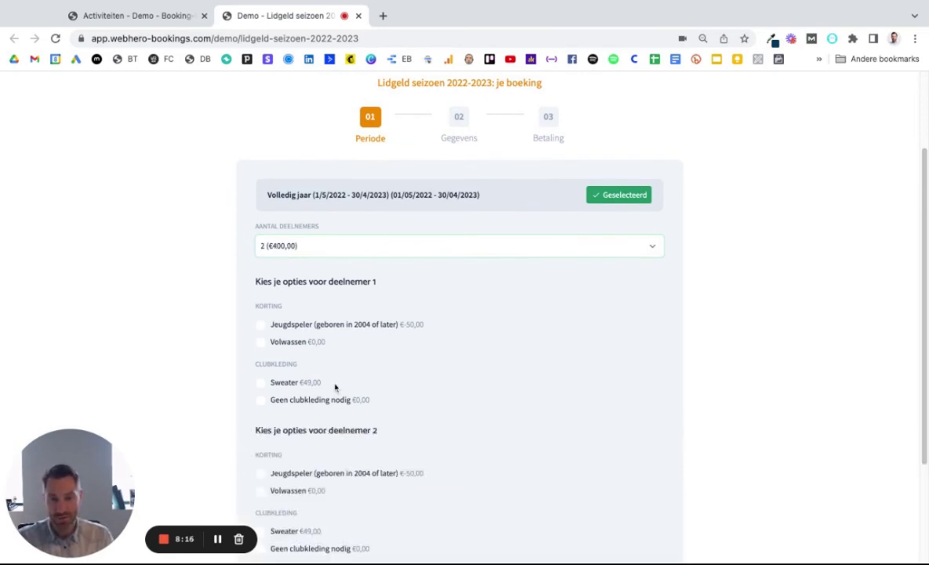
scroll(335, 386, down, 2)
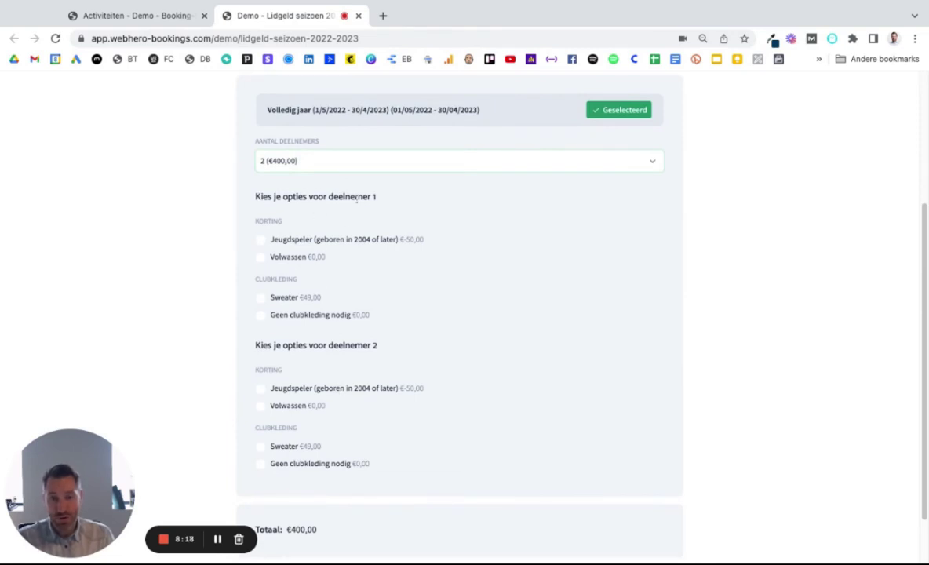
click(261, 258)
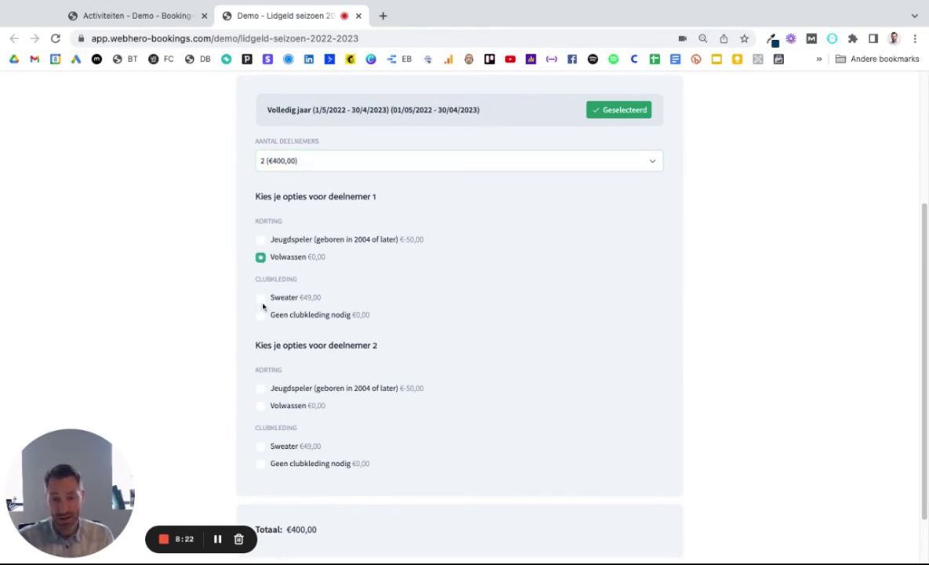
click(261, 298)
Step: Give participant 2 the Jeugdspeler discount with Geen clubkleding nodig, then continue at €399,00
scroll(468, 338, down, 1)
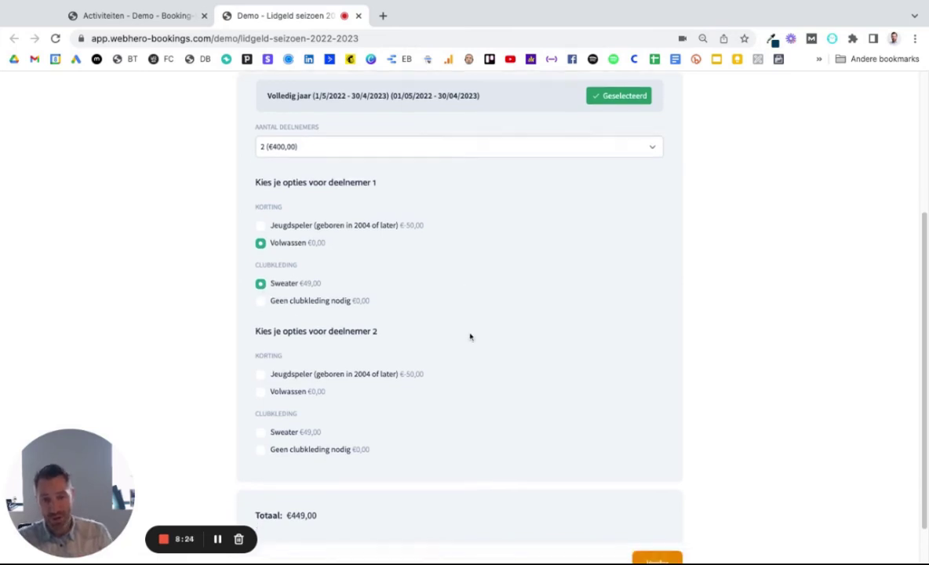
scroll(322, 318, down, 1)
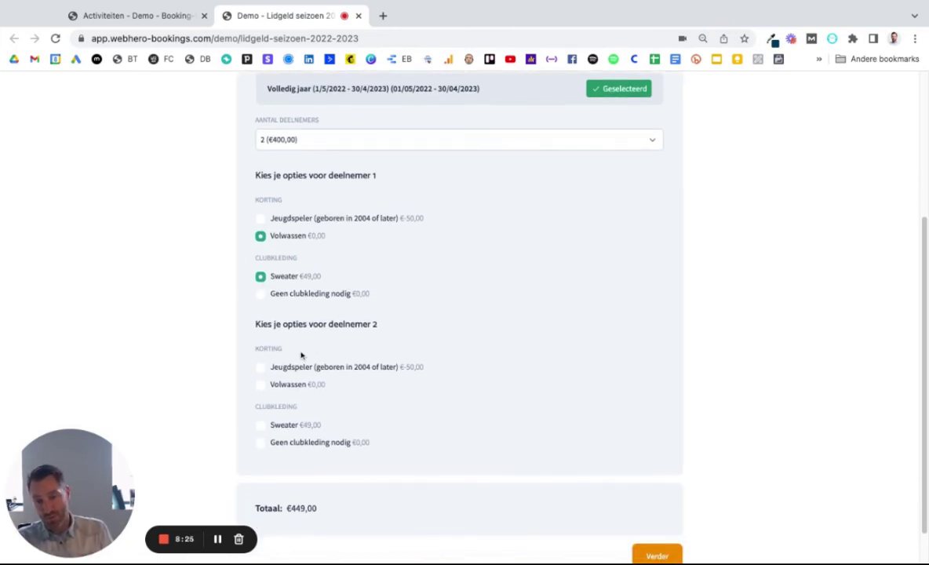
click(261, 368)
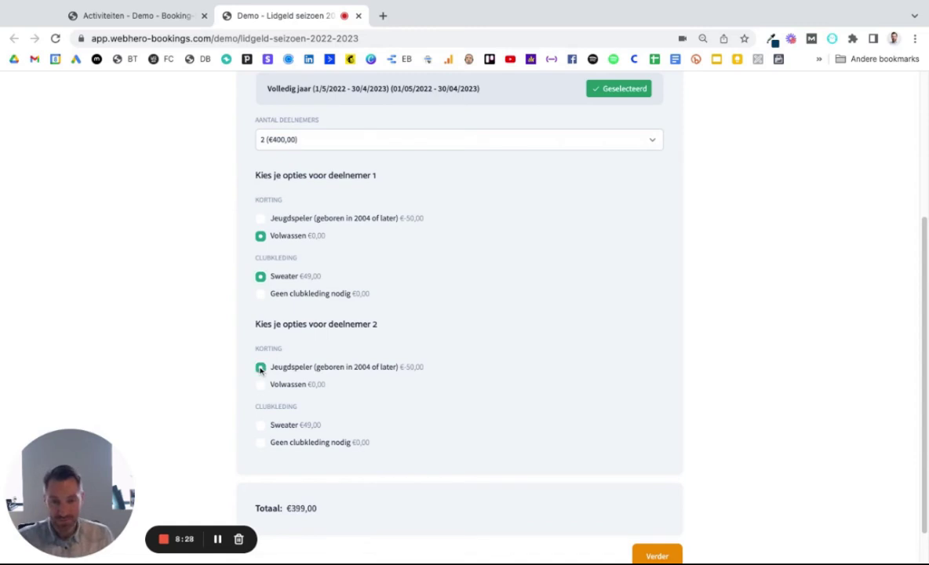
click(262, 443)
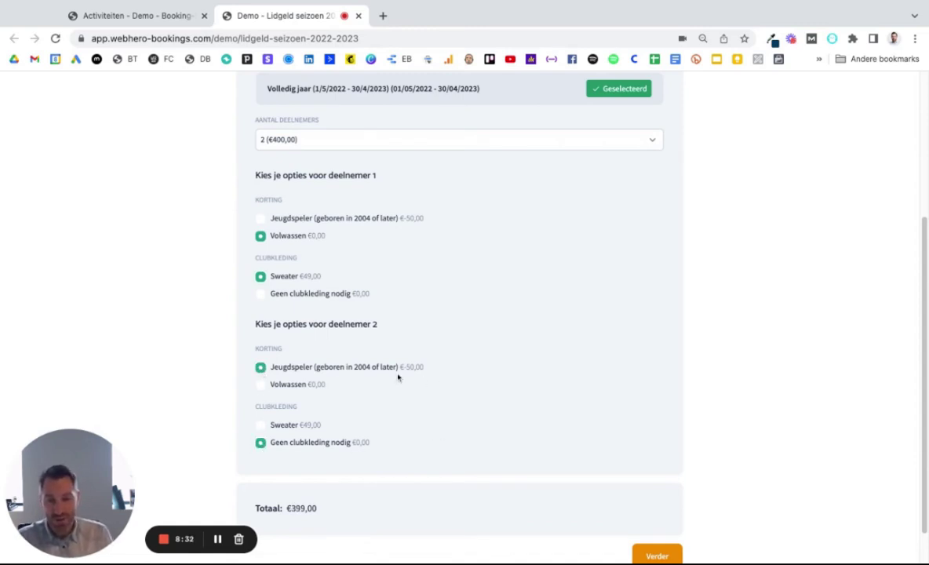
scroll(338, 384, down, 2)
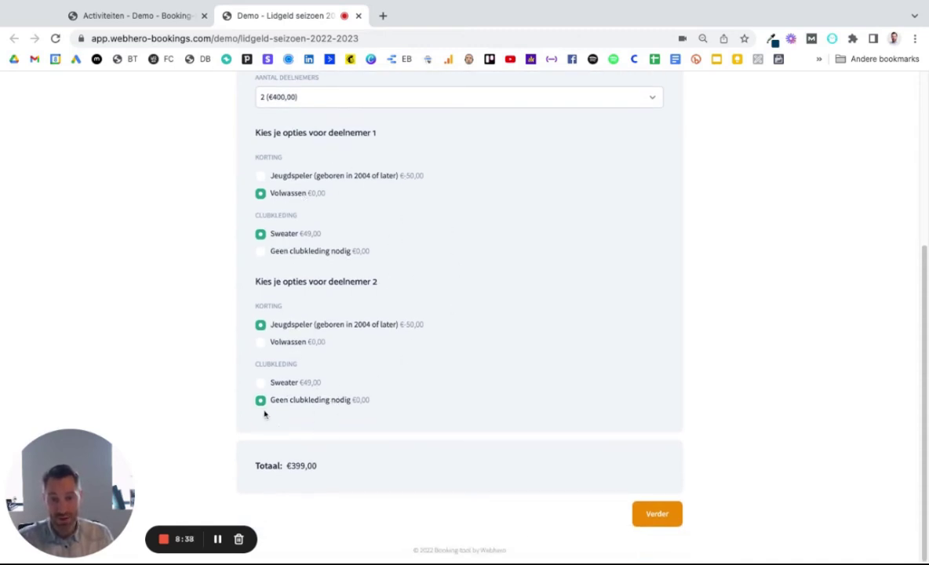
click(261, 383)
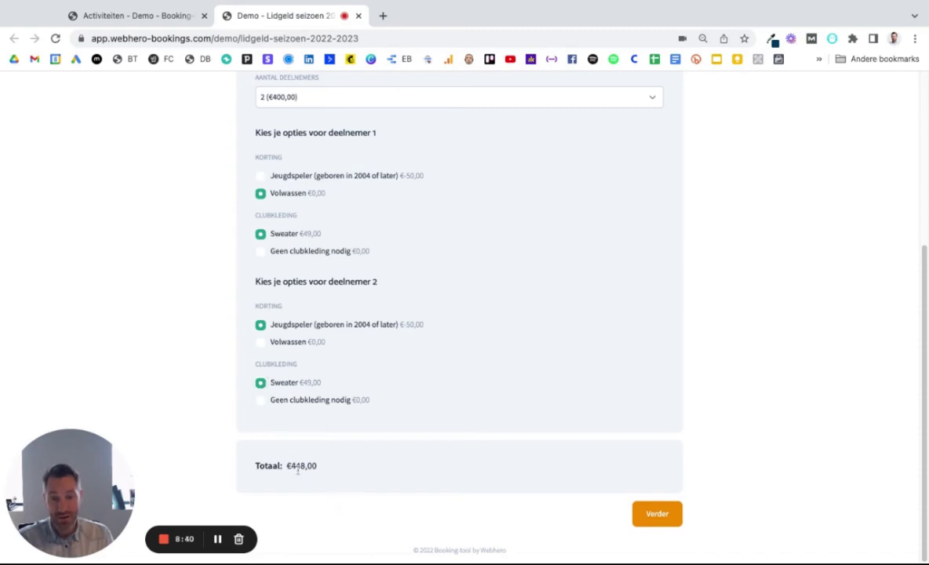
click(261, 400)
scroll(383, 476, up, 2)
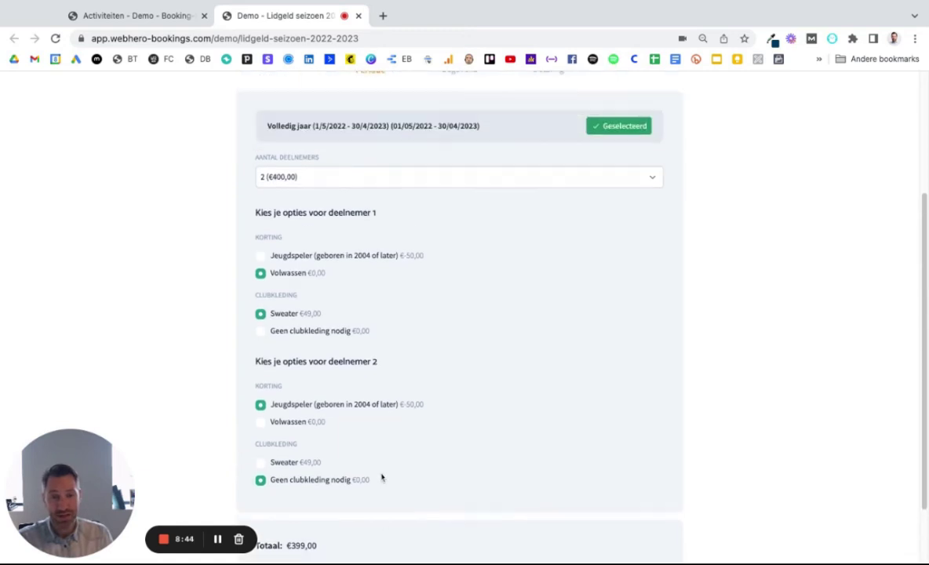
scroll(382, 477, down, 2)
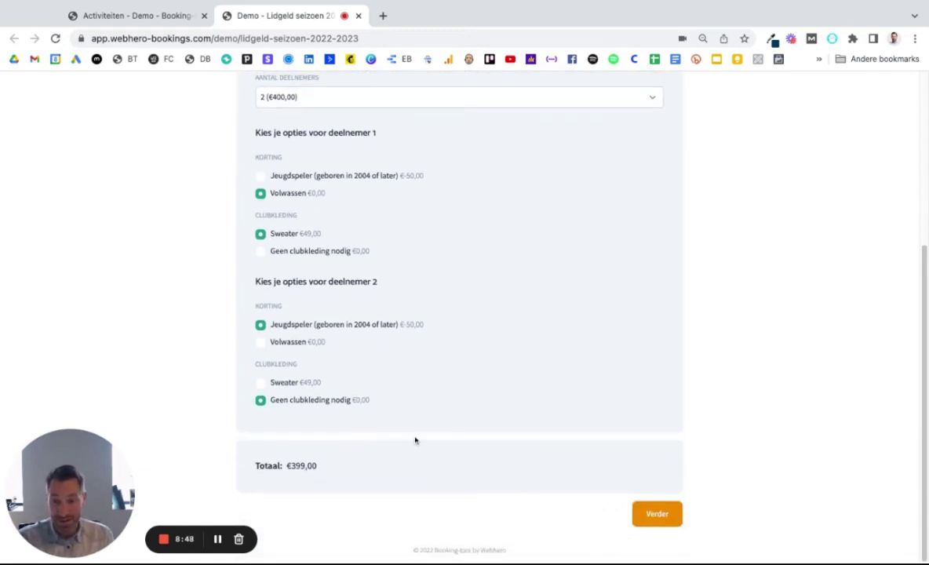
click(648, 515)
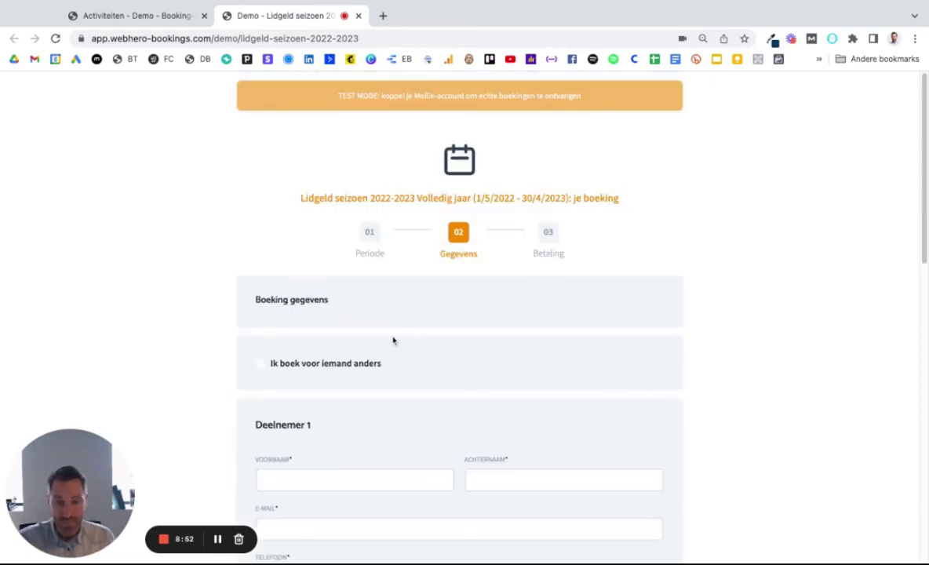
scroll(672, 366, down, 3)
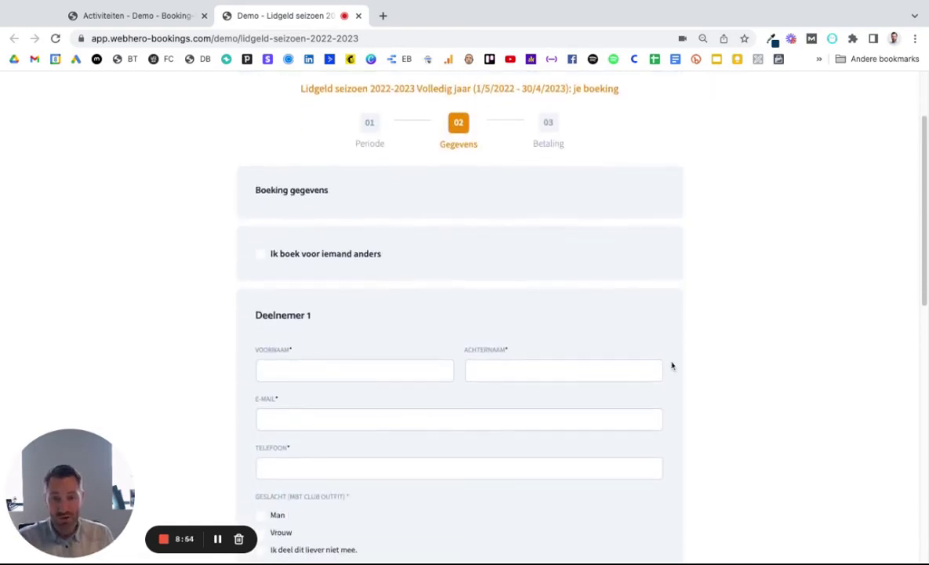
scroll(345, 259, up, 1)
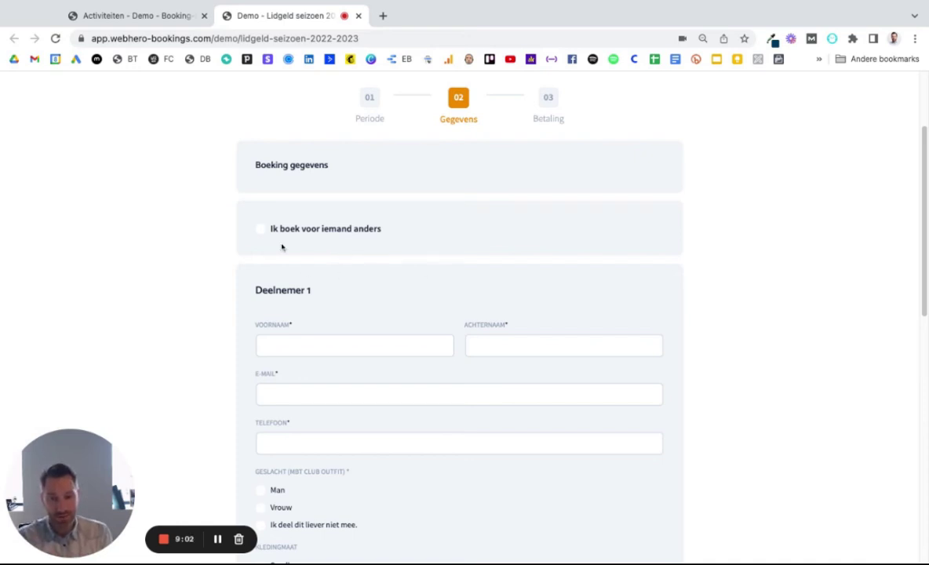
click(260, 229)
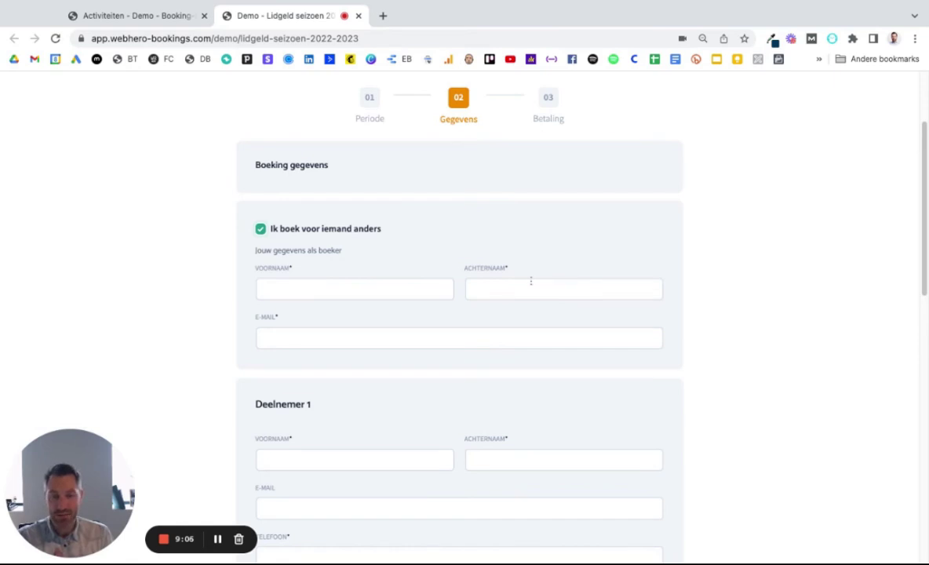
scroll(354, 365, down, 3)
scroll(403, 319, down, 10)
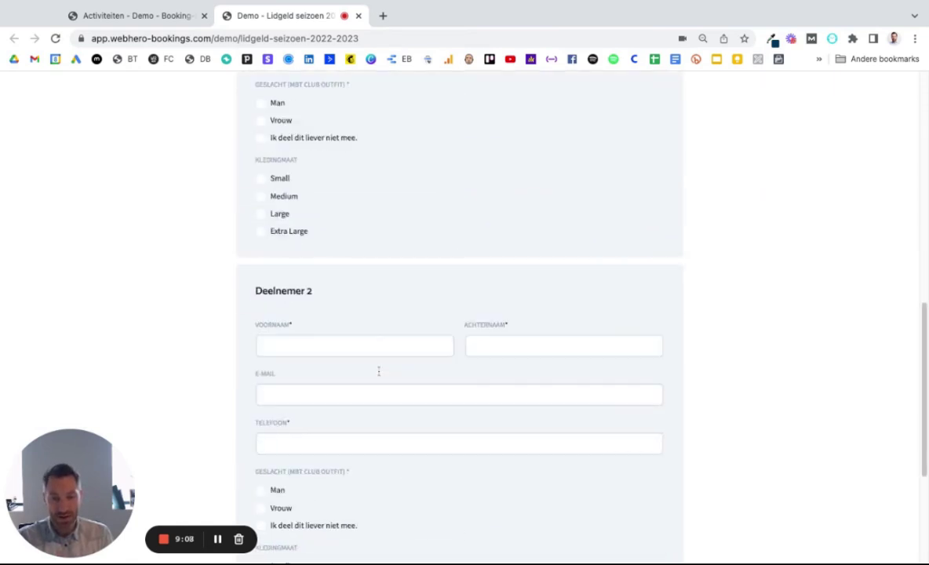
scroll(451, 439, up, 10)
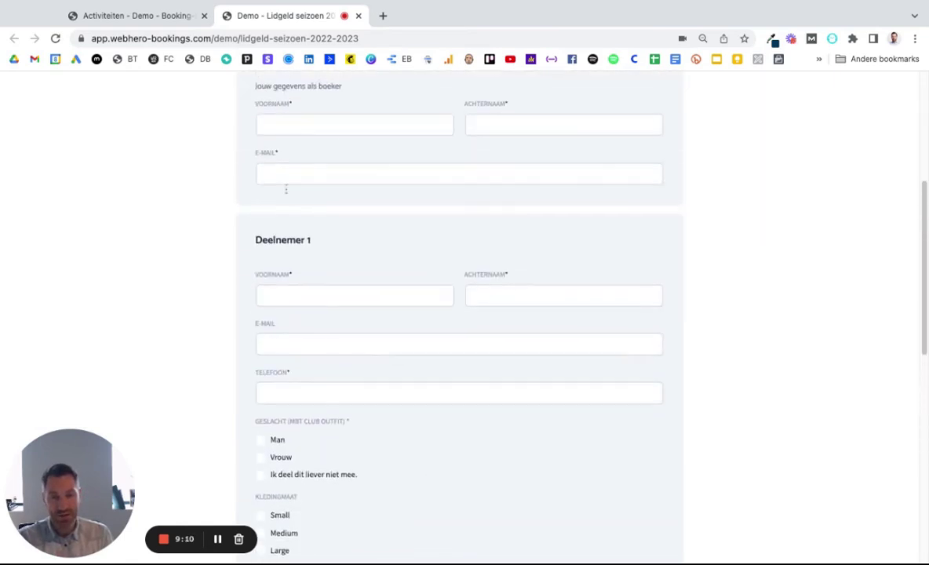
click(306, 173)
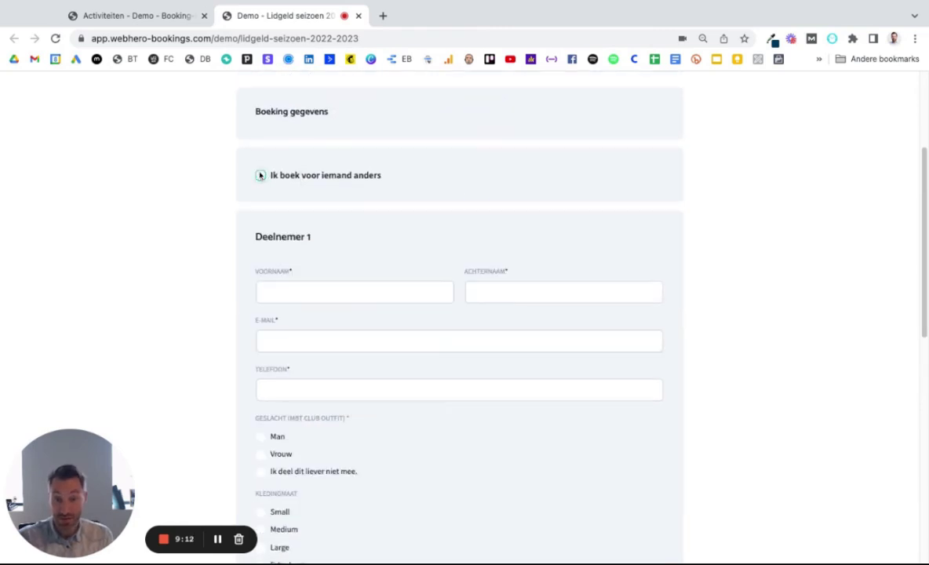
scroll(361, 201, down, 3)
click(303, 181)
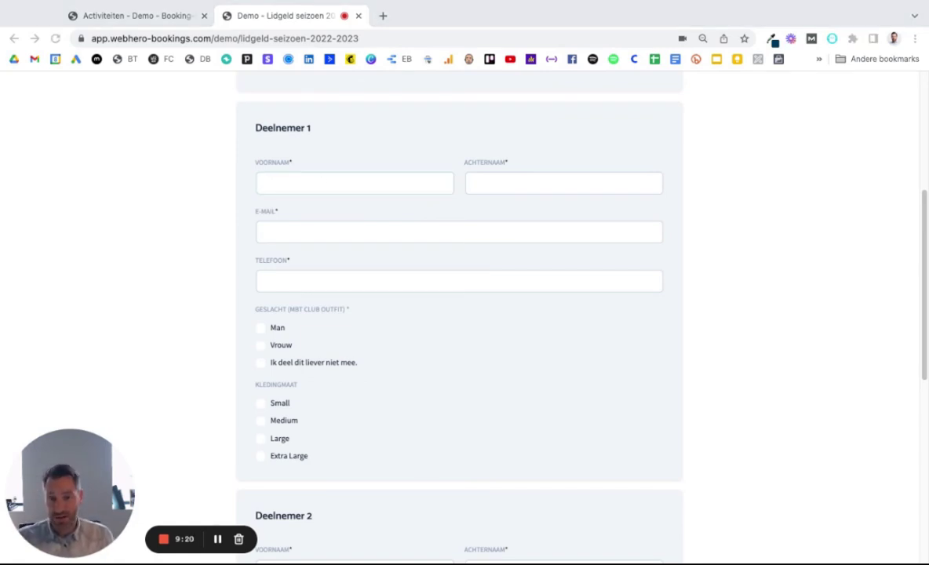
Step: Enter participant 1's first name, surname, e-mail address and phone number
key(super+Tab)
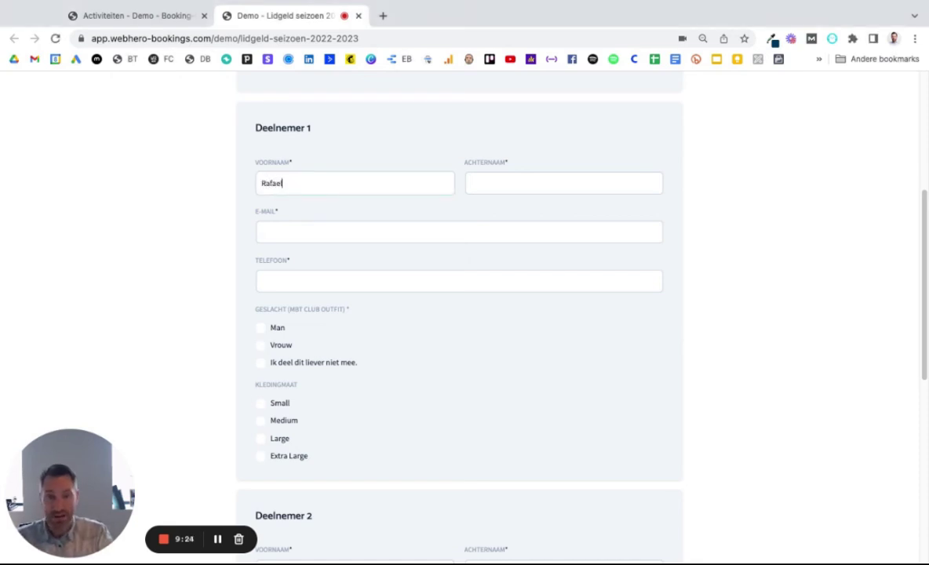
click(563, 183)
text(Nada)
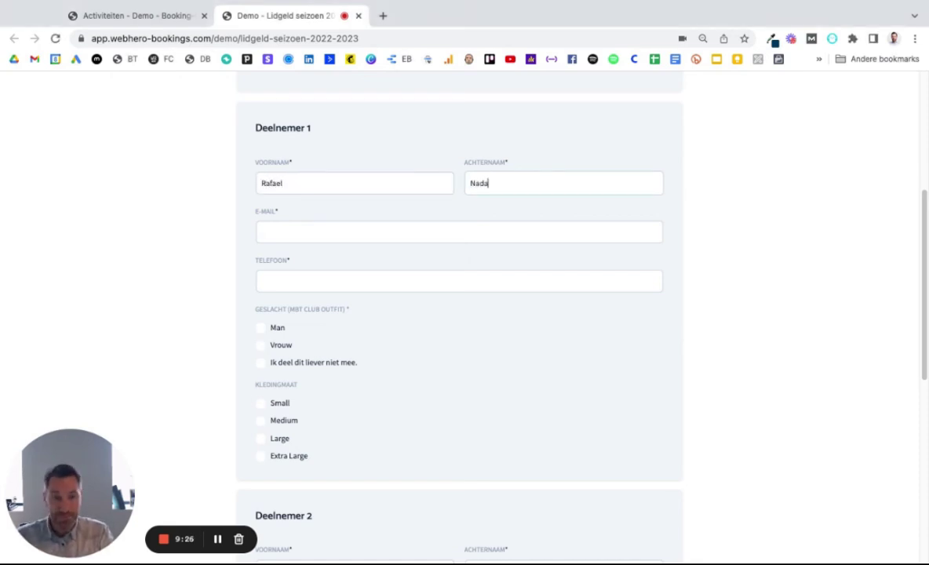
text(l)
key(Tab)
key(super+Tab)
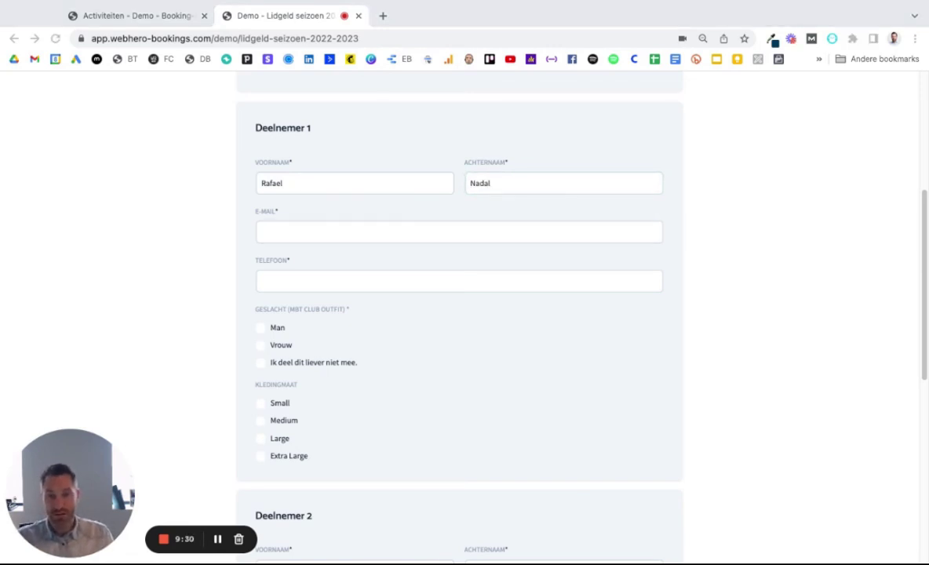
key(super+Tab)
key(super+v)
click(290, 282)
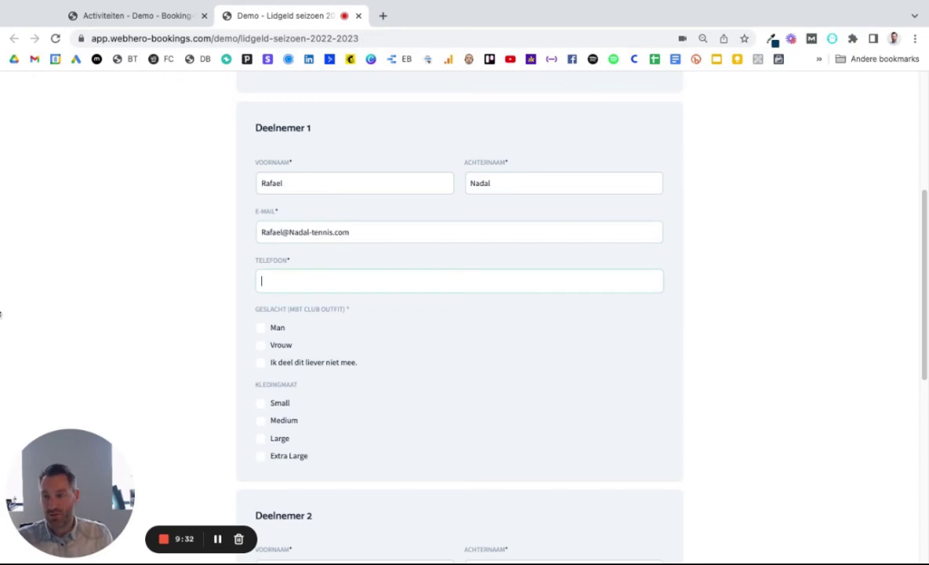
key(super+Tab)
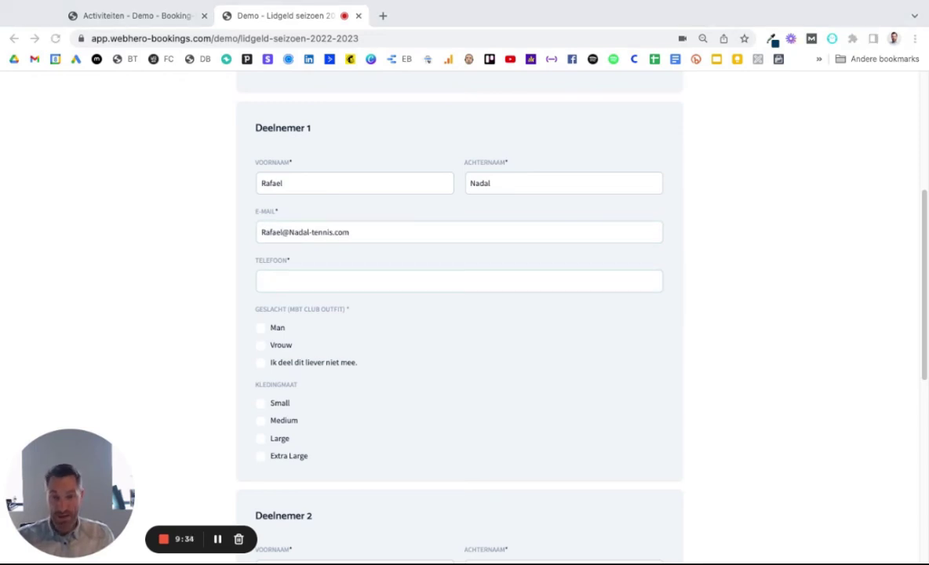
key(super+Tab)
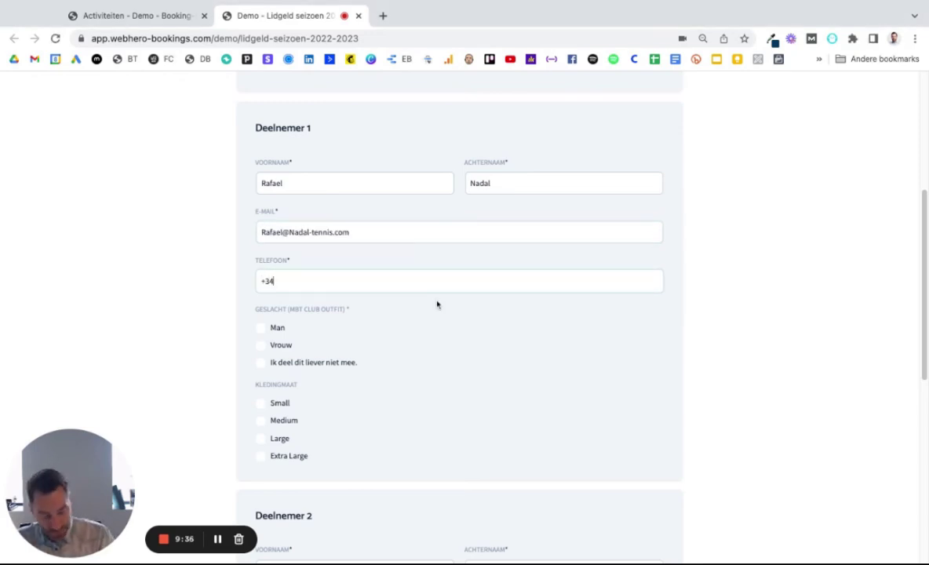
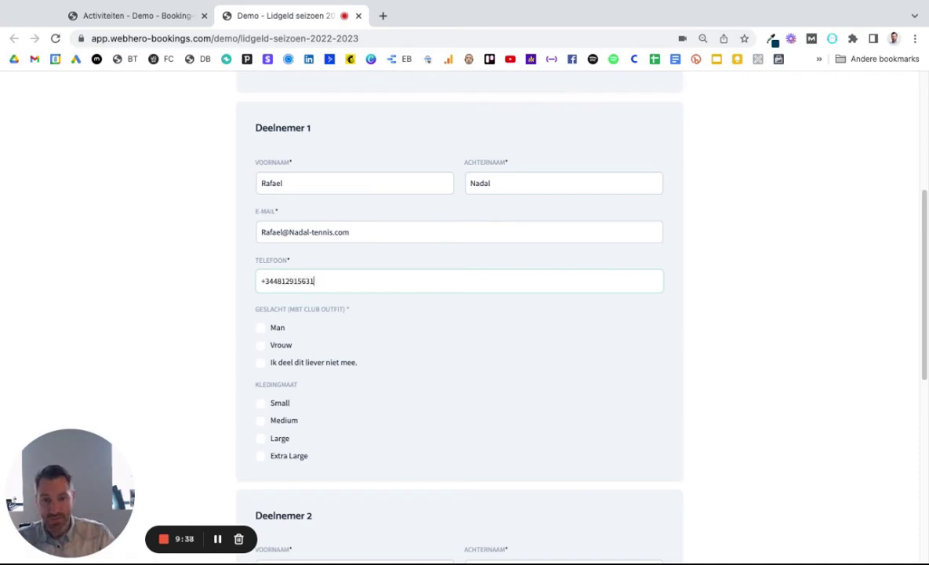
Step: Set participant 1's gender to Man and clothing size to Large
click(260, 329)
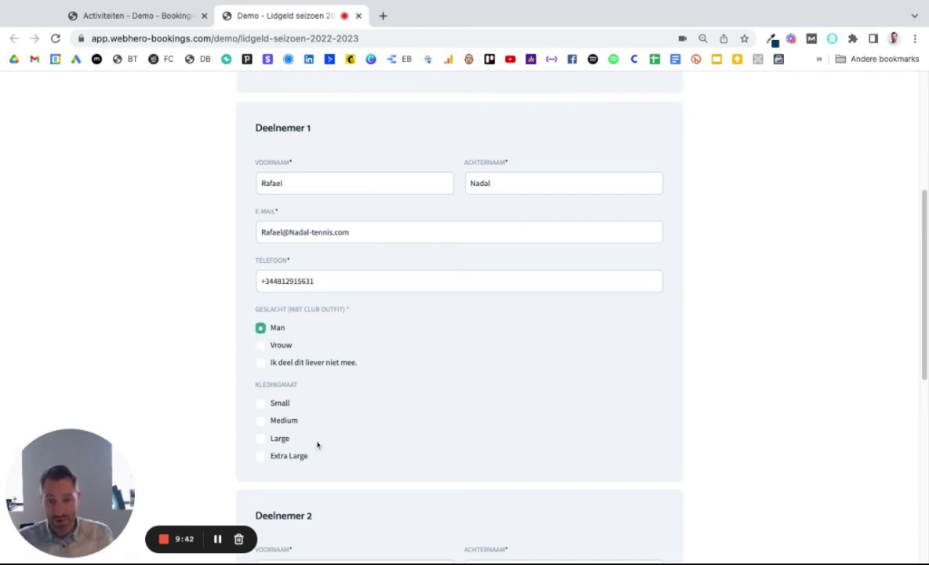
scroll(316, 441, down, 2)
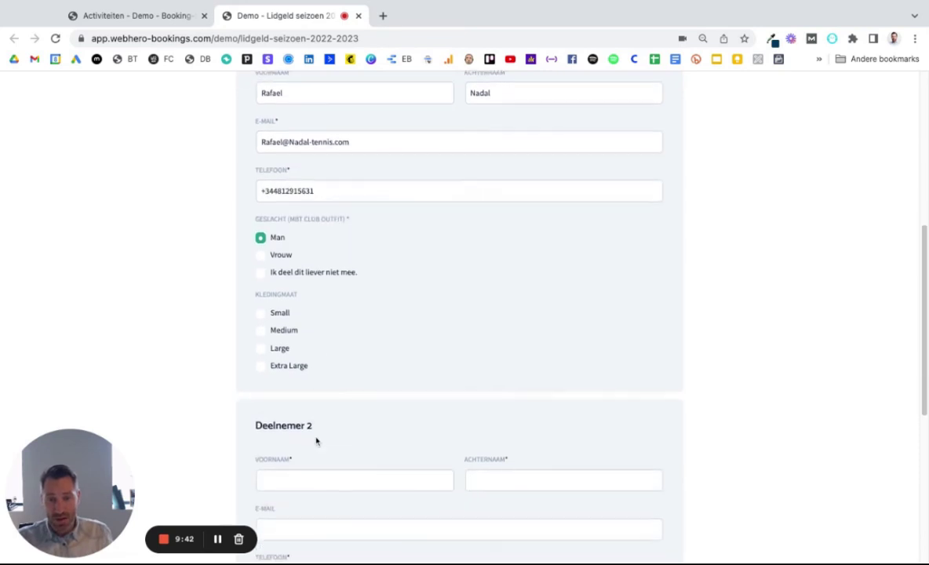
scroll(263, 351, up, 1)
click(263, 351)
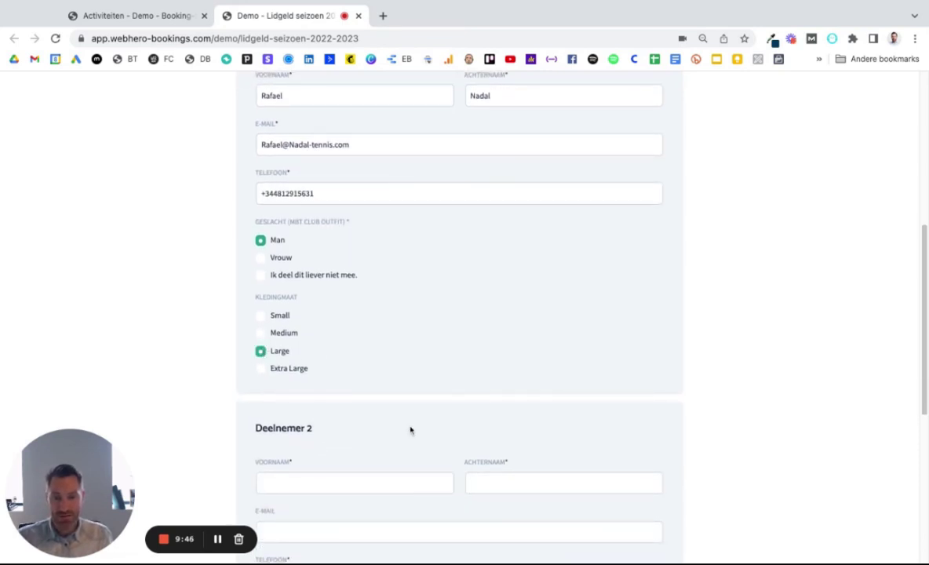
scroll(202, 447, down, 1)
Step: Fill in participant 2's first name, surname, e-mail address and phone number
click(299, 459)
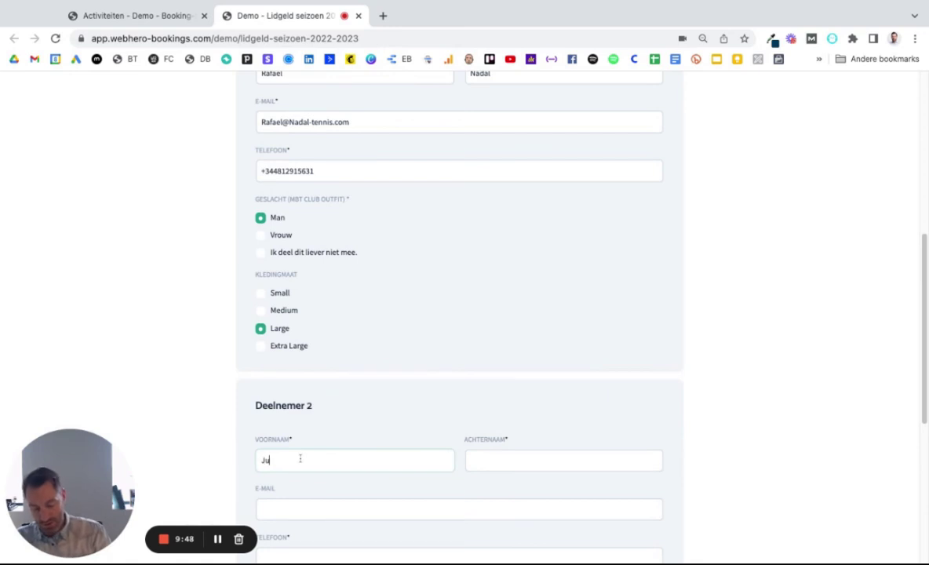
key(Tab)
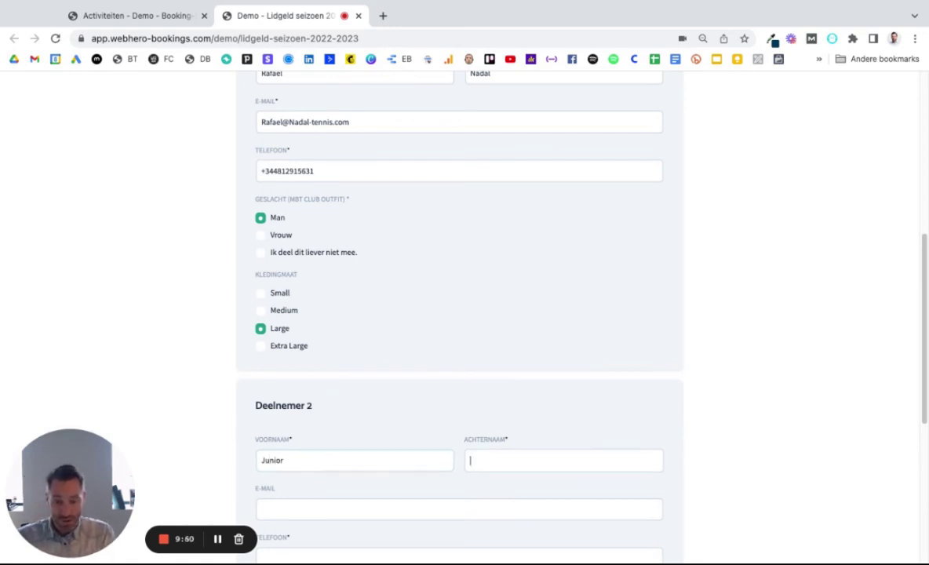
click(264, 510)
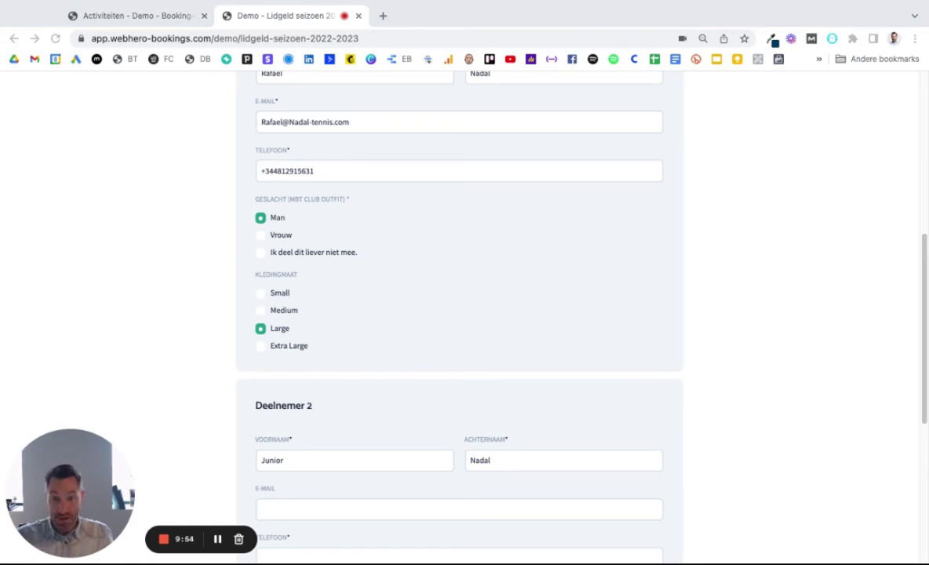
key(super+v)
double_click(271, 509)
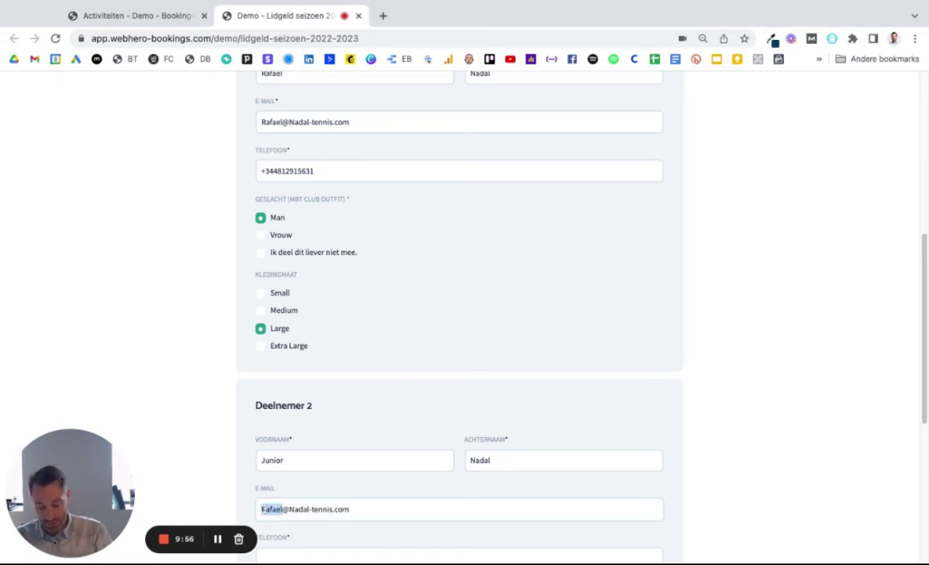
text(Junior)
scroll(483, 349, down, 4)
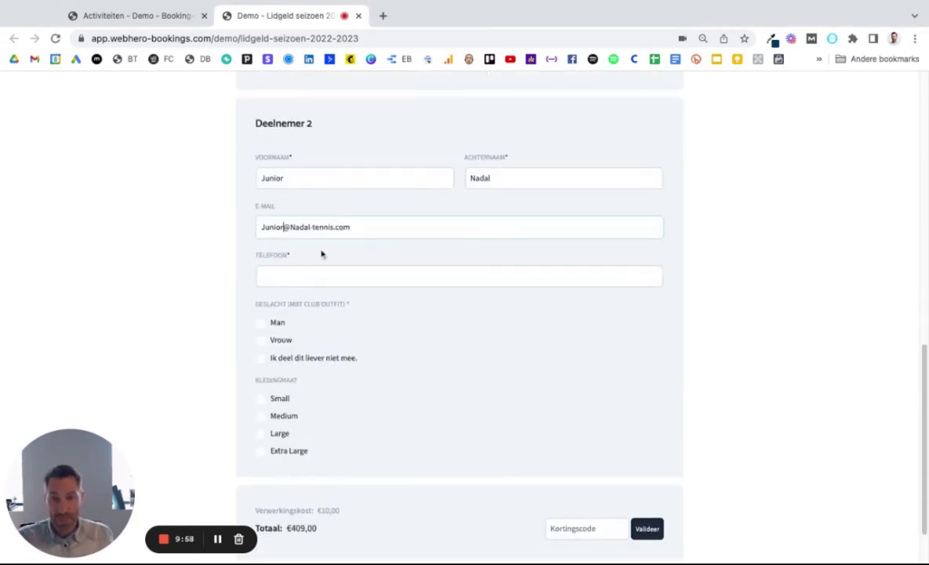
click(291, 278)
text(+3)
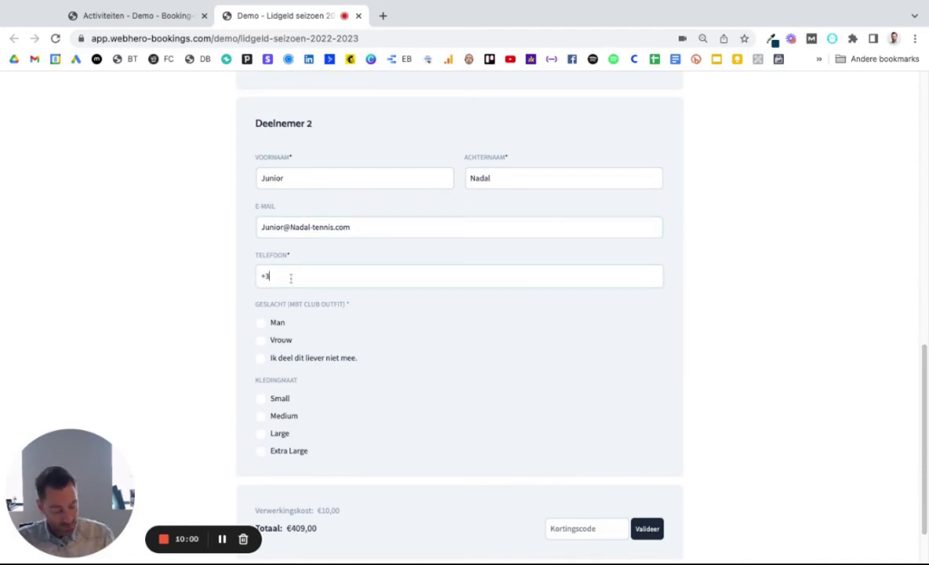
text(44564651)
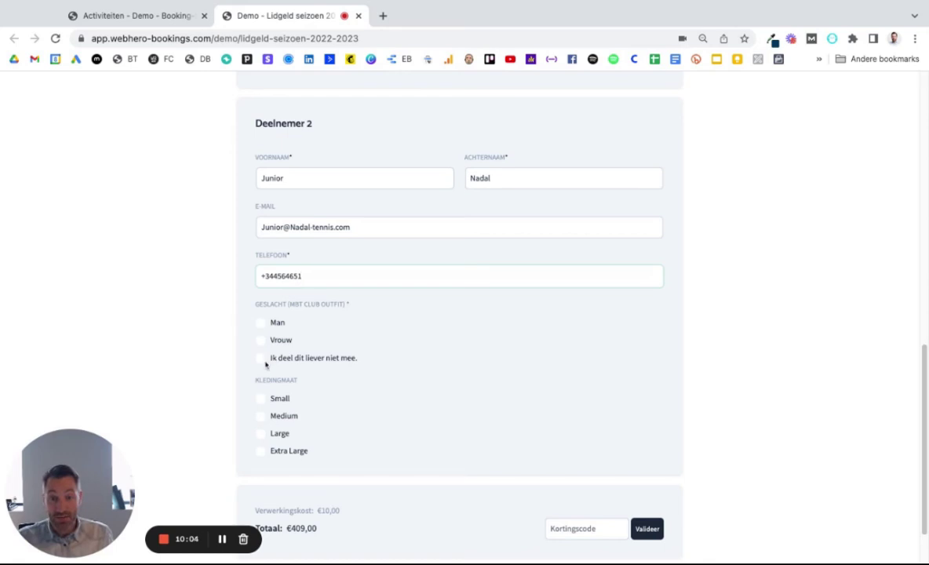
Step: Set participant 2's gender to 'Ik deel dit liever niet mee' and size Large, noting the €10,00 processing cost
click(262, 359)
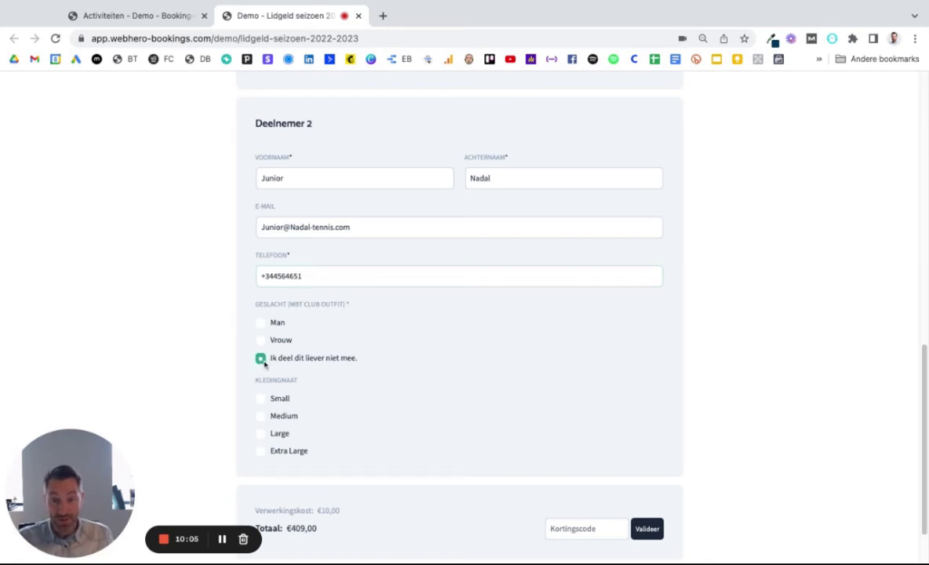
click(261, 434)
scroll(329, 426, down, 2)
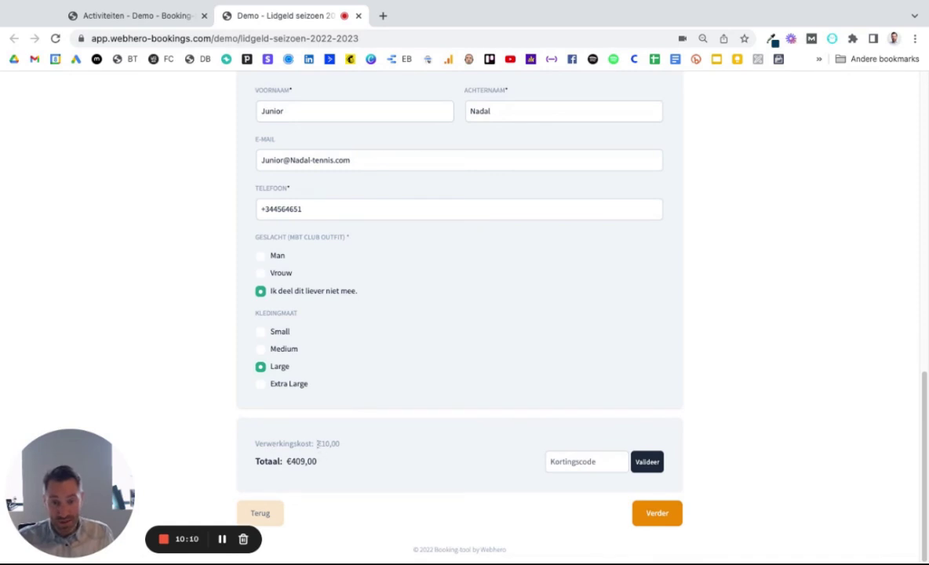
double_click(317, 443)
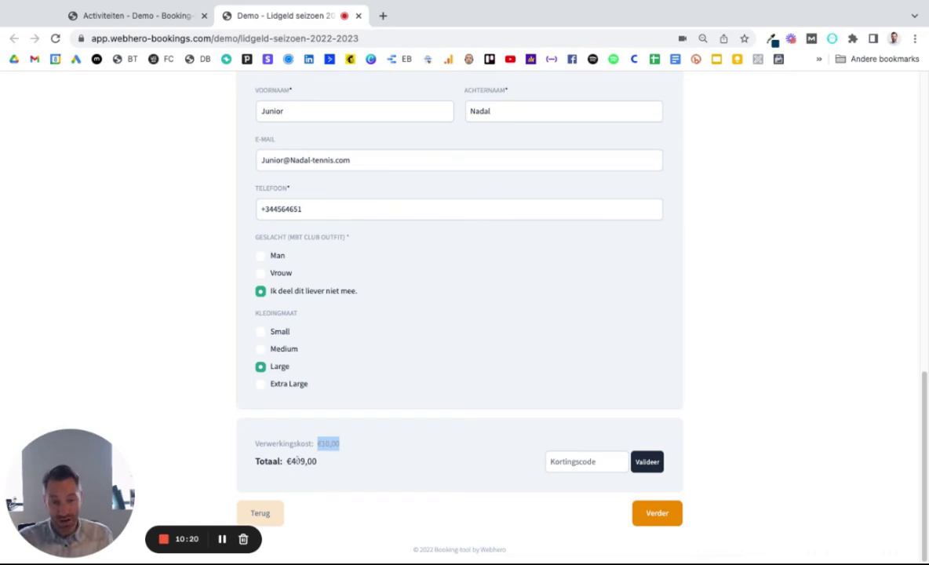
scroll(287, 452, up, 2)
Step: Proceed to payment showing €409,00, then open the Lidgeld seizoen 2022-2023 periods in admin
scroll(290, 445, down, 2)
click(636, 516)
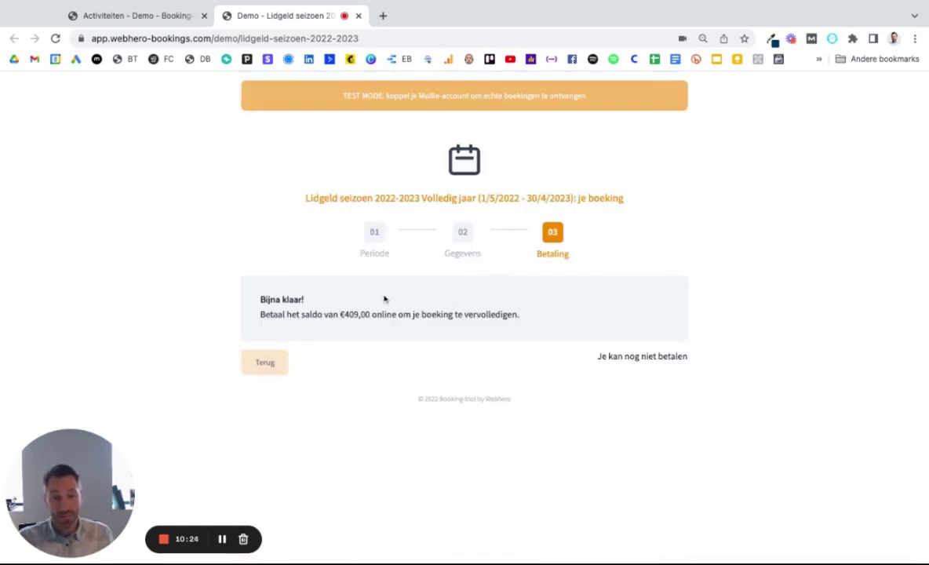
drag(327, 308, 522, 315)
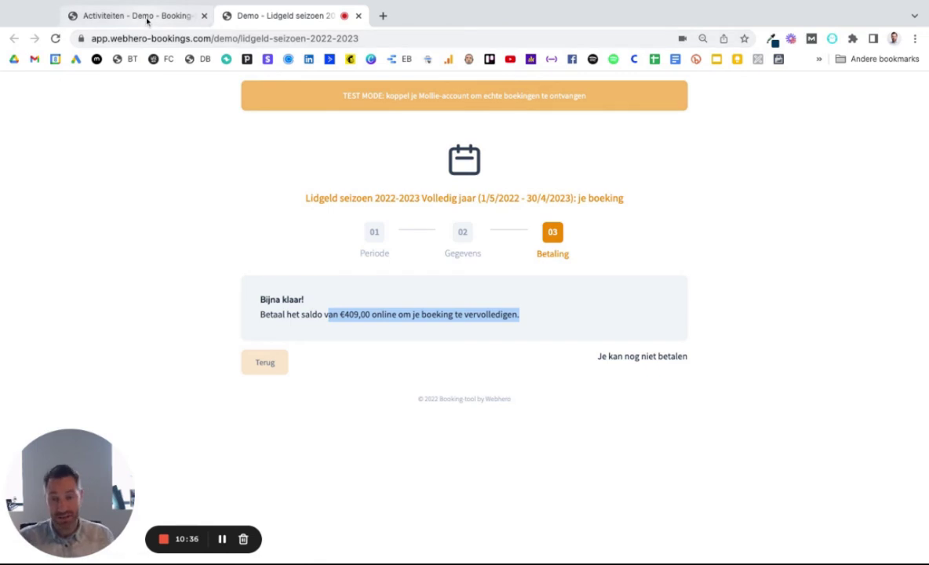
click(147, 19)
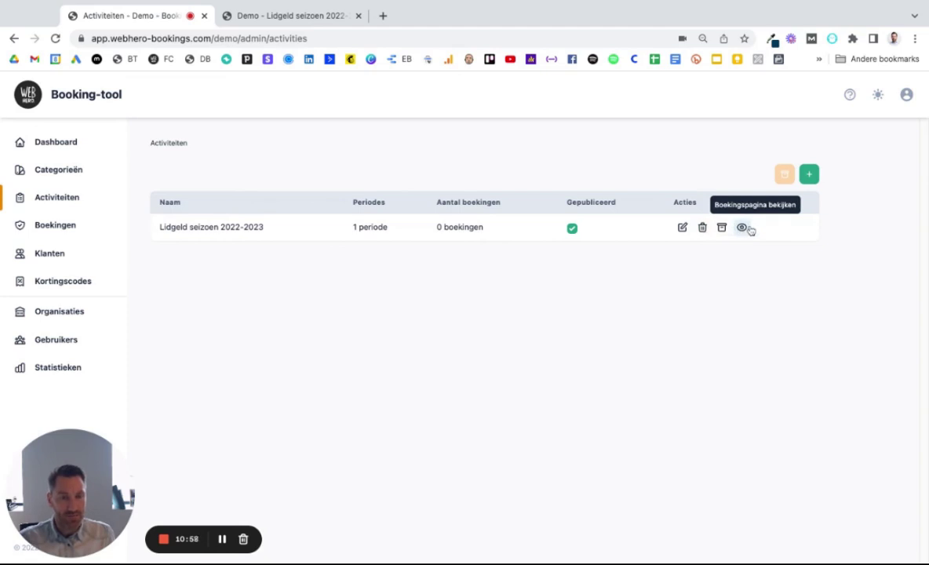
click(369, 229)
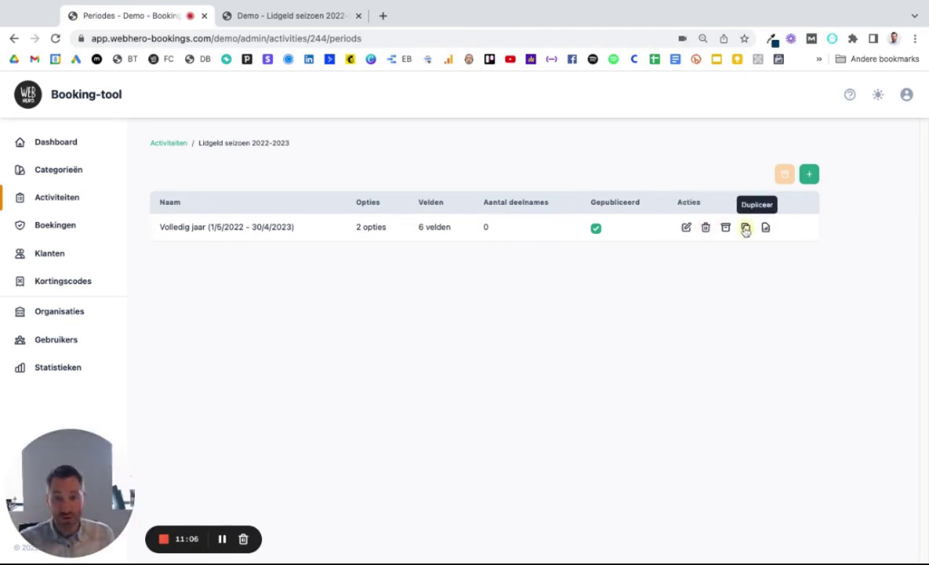
Step: Duplicate the Volledig jaar period and rename the copy to 'Zomertarief (1/7/2022 - 30/9/2022)'
click(745, 228)
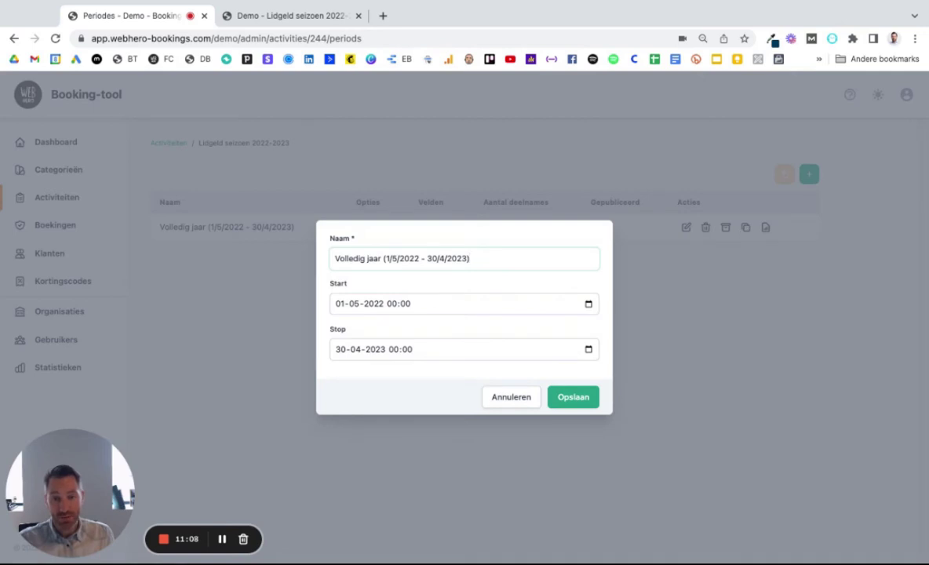
drag(332, 259, 385, 259)
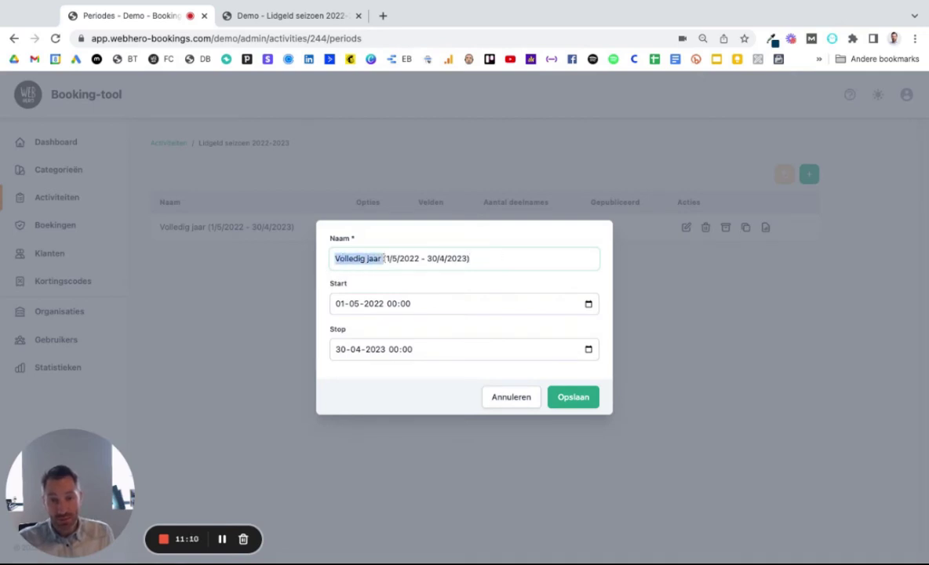
text(Zomertari)
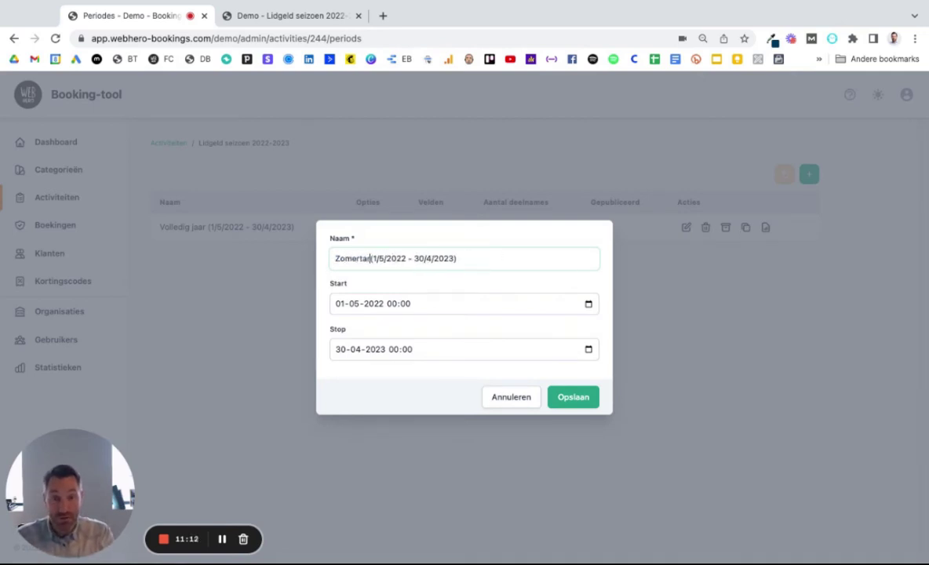
text(ef)
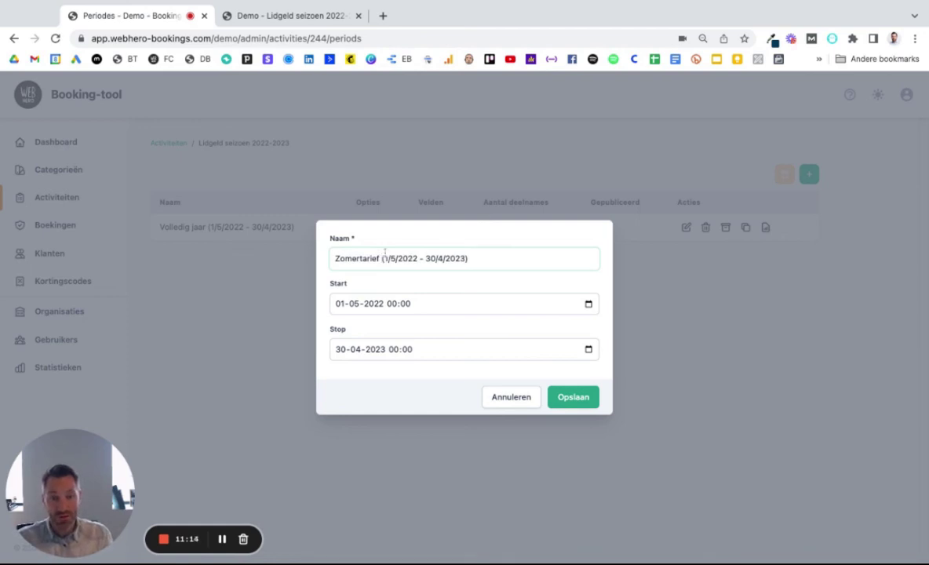
click(394, 259)
key(BackSpace)
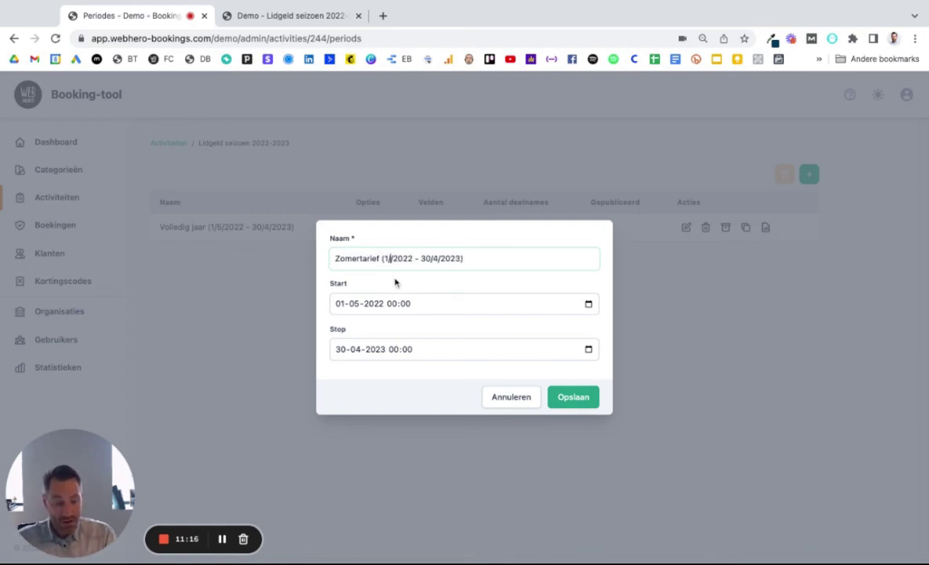
text(7)
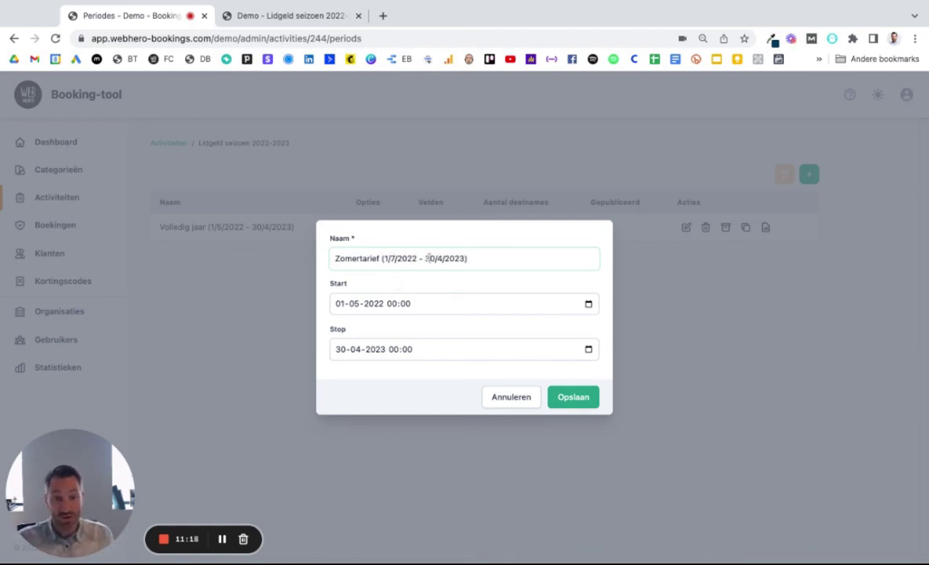
click(442, 258)
key(BackSpace)
text(9/)
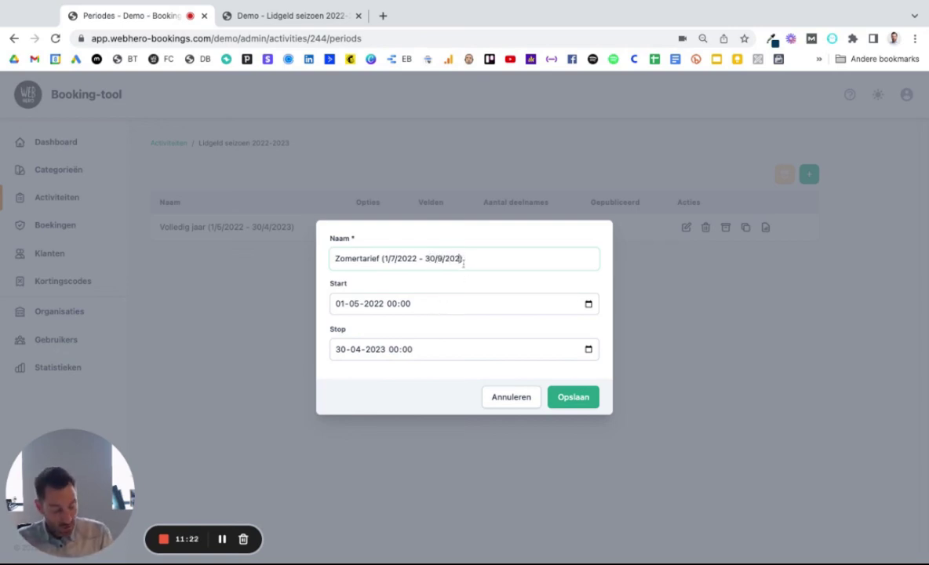
text(2)
Step: Set the start and stop date months to 07, save the period, and view its options
click(341, 303)
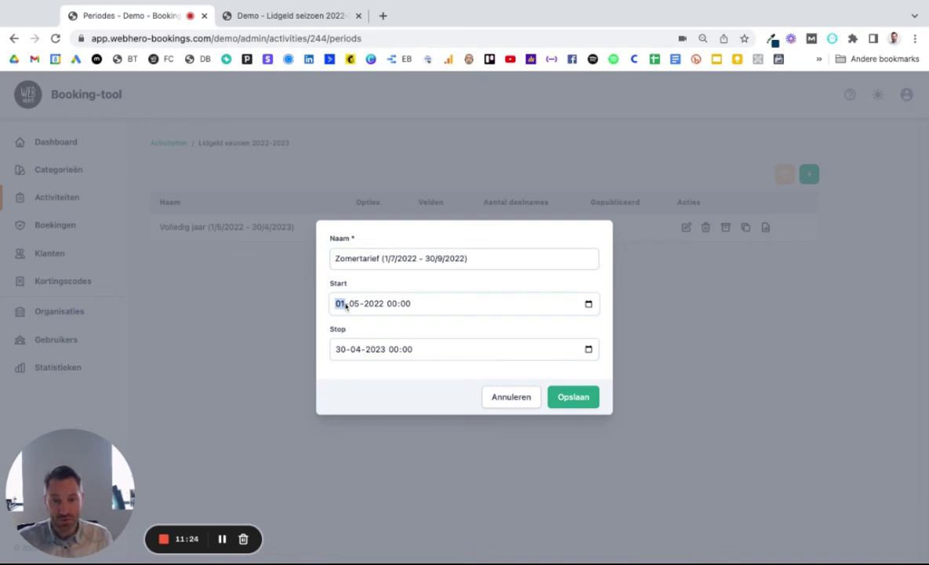
click(353, 304)
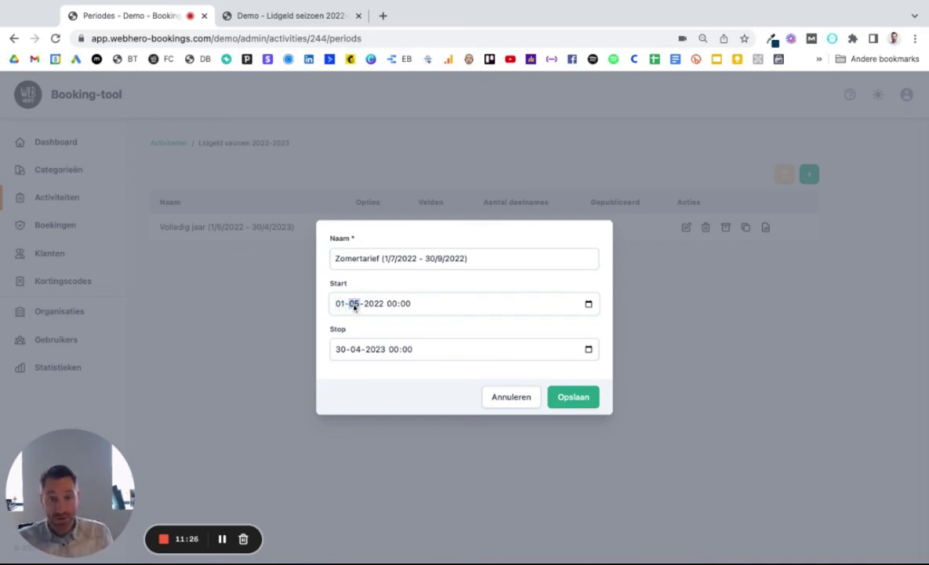
text(07)
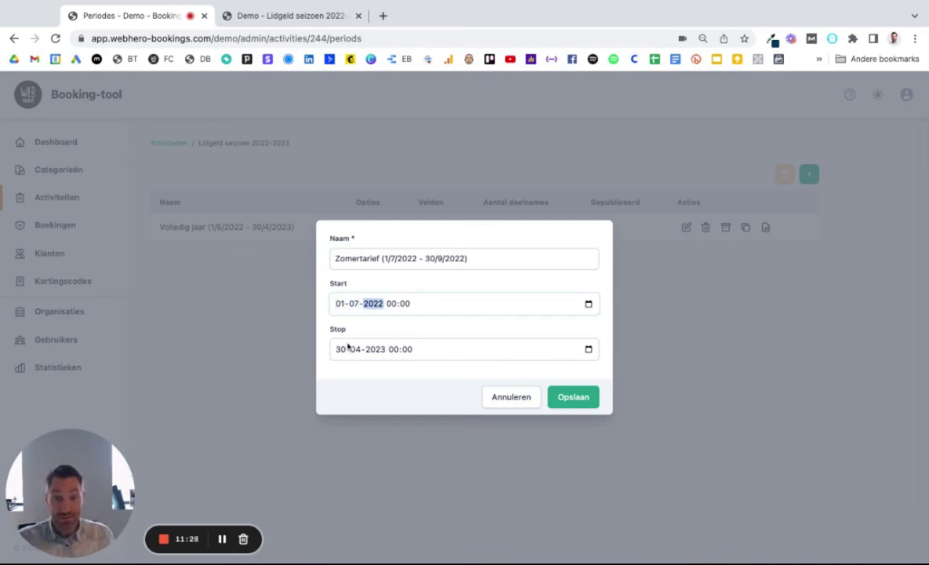
click(338, 351)
click(357, 351)
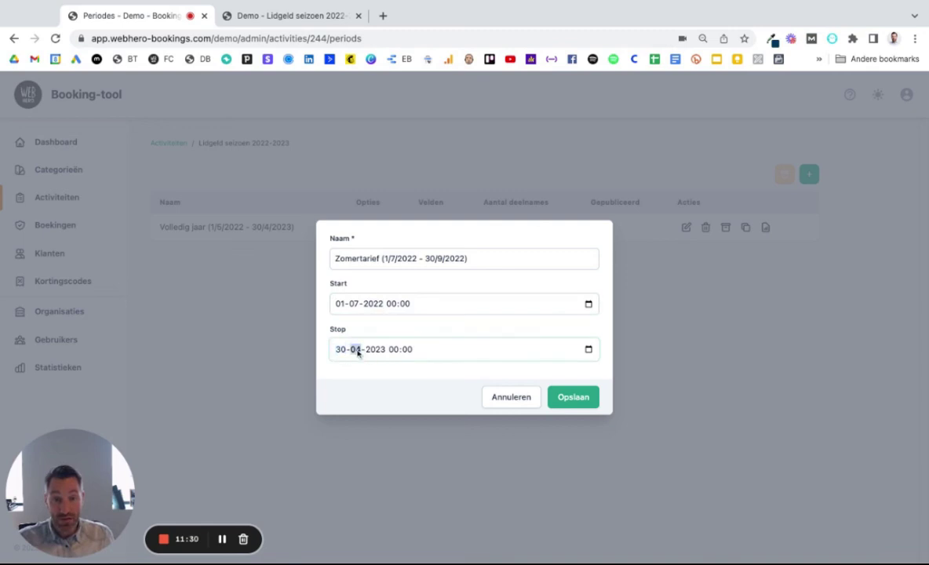
text(07)
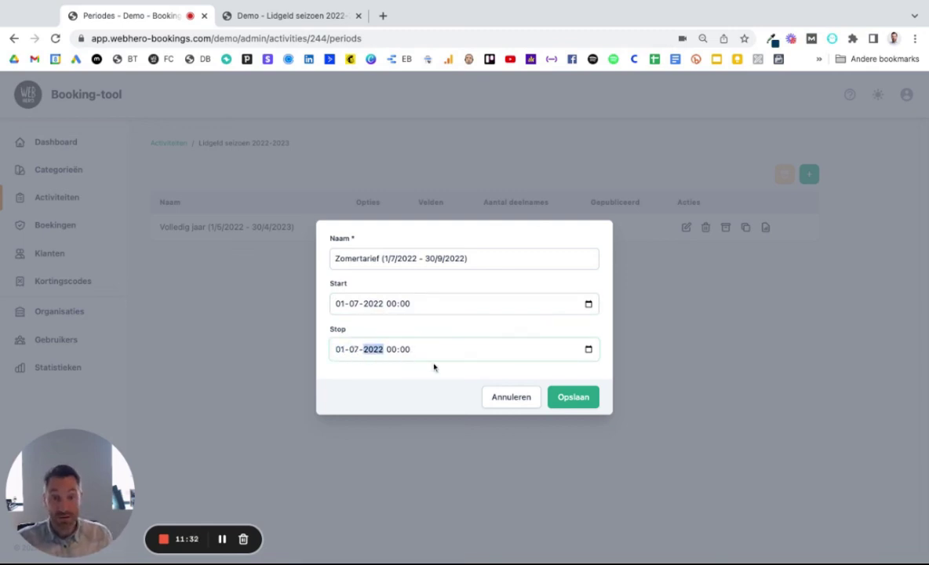
click(571, 396)
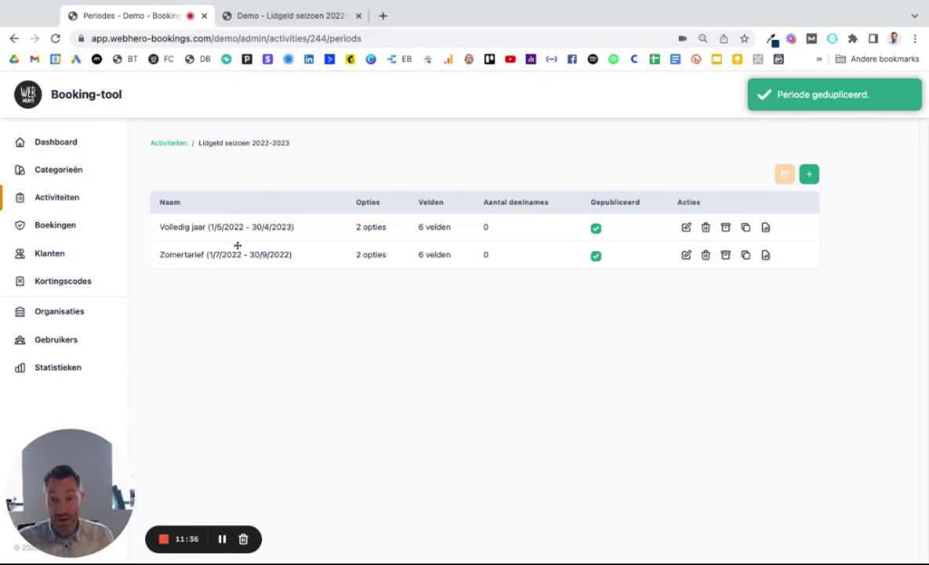
click(372, 255)
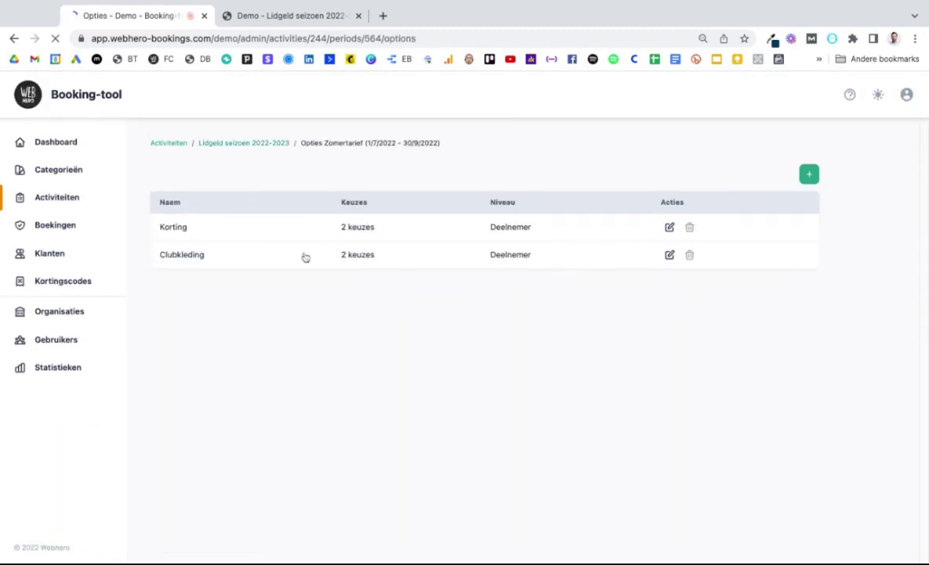
Step: Change the Zomertarief price per participant from 200,00 to 100 and save
click(243, 143)
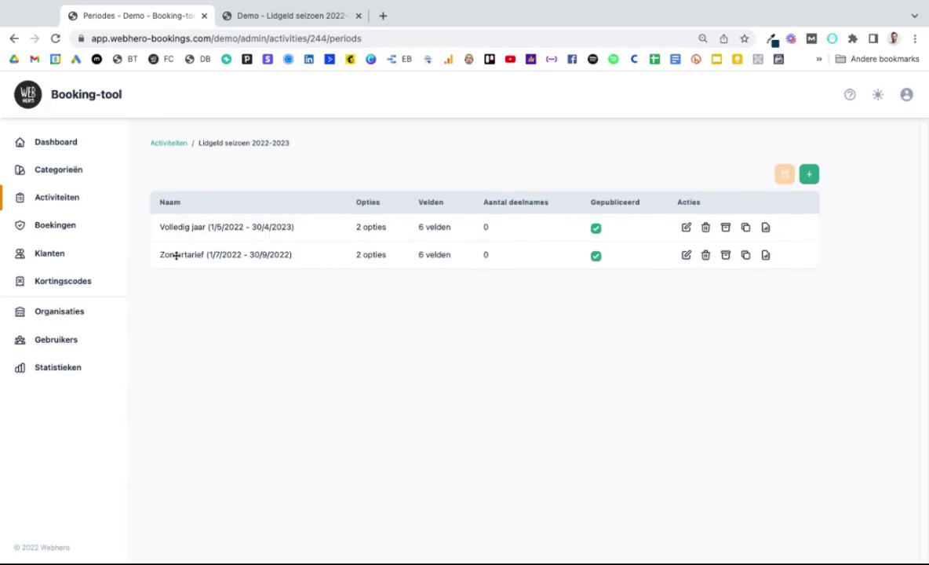
click(685, 256)
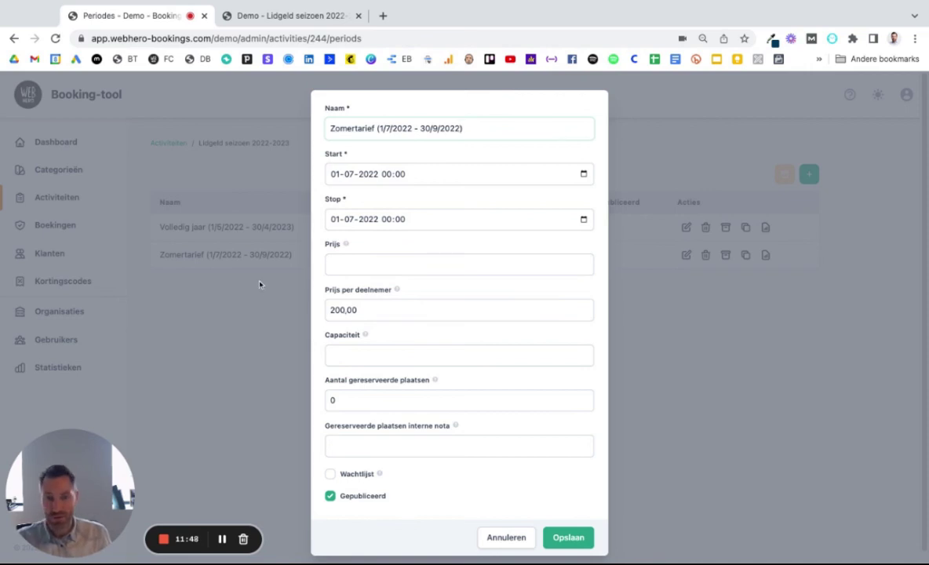
double_click(337, 310)
text(100)
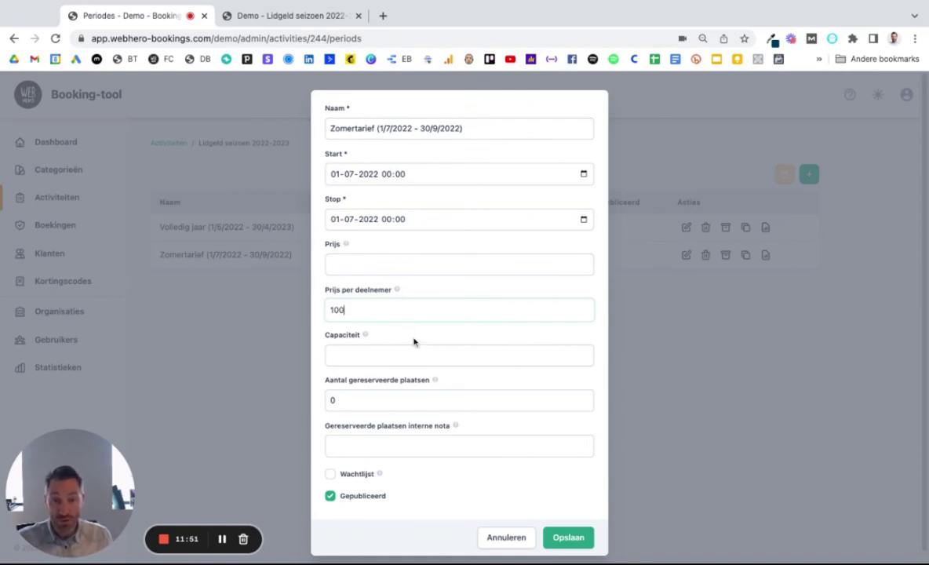
scroll(415, 340, down, 1)
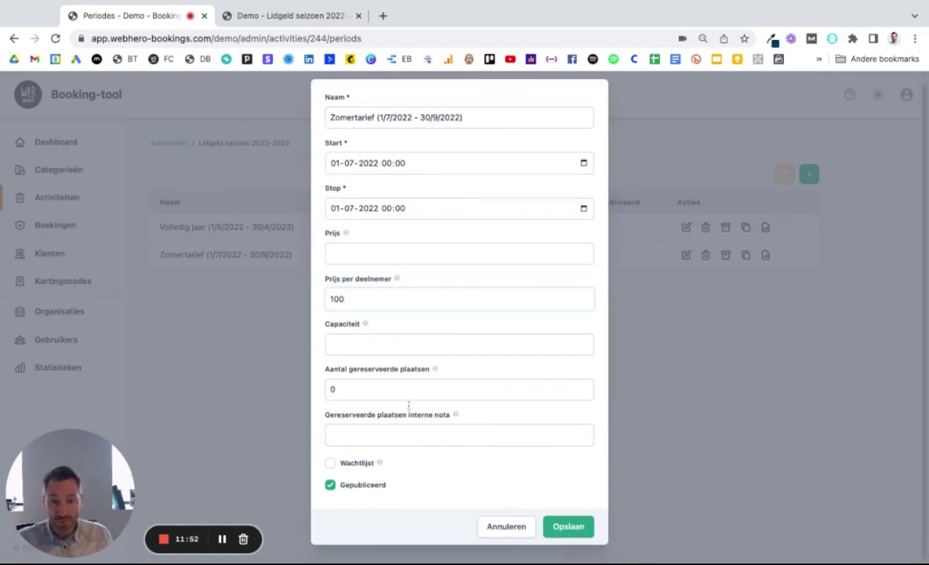
click(560, 528)
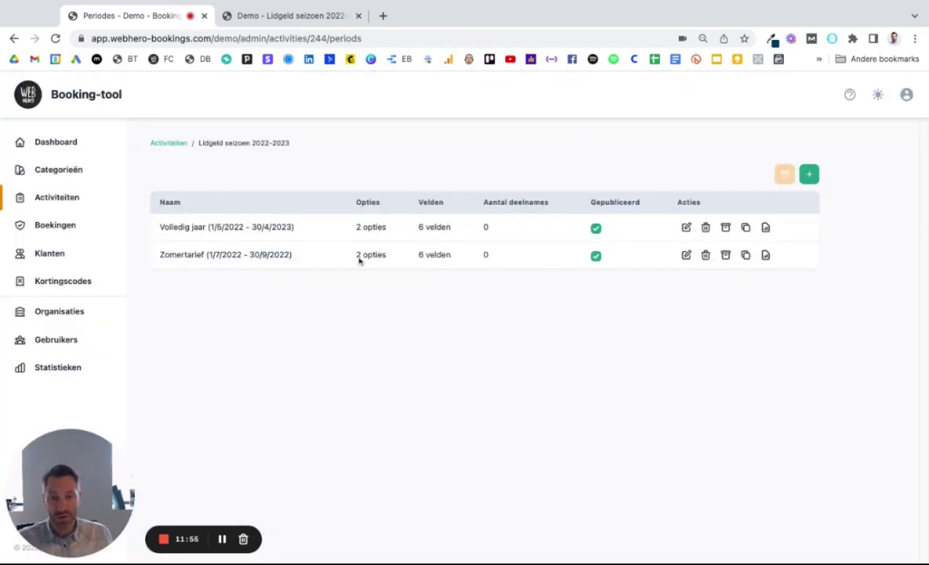
Step: Lower Zomertarief's Korting choice Jeugdspeler from €-50,00 to €-25,00 and save
click(368, 254)
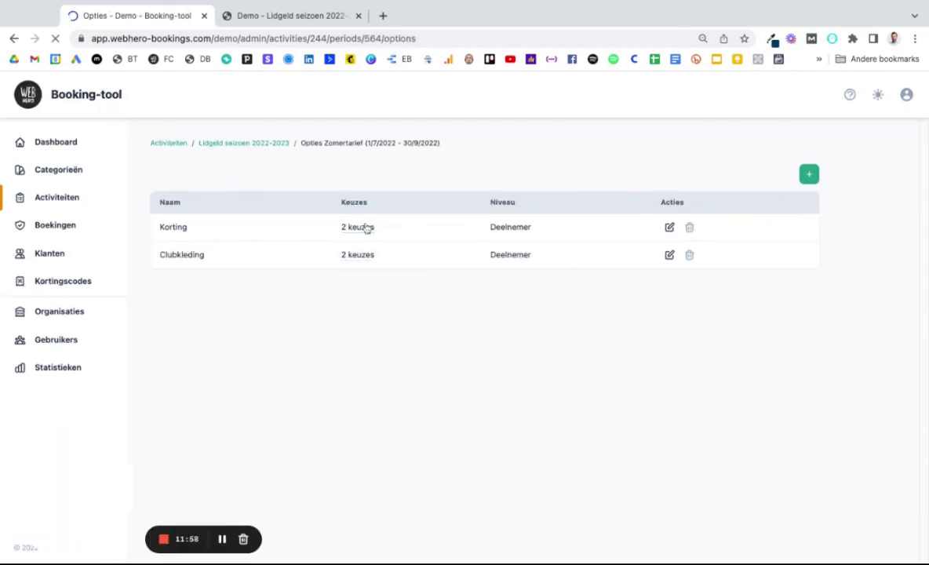
click(368, 227)
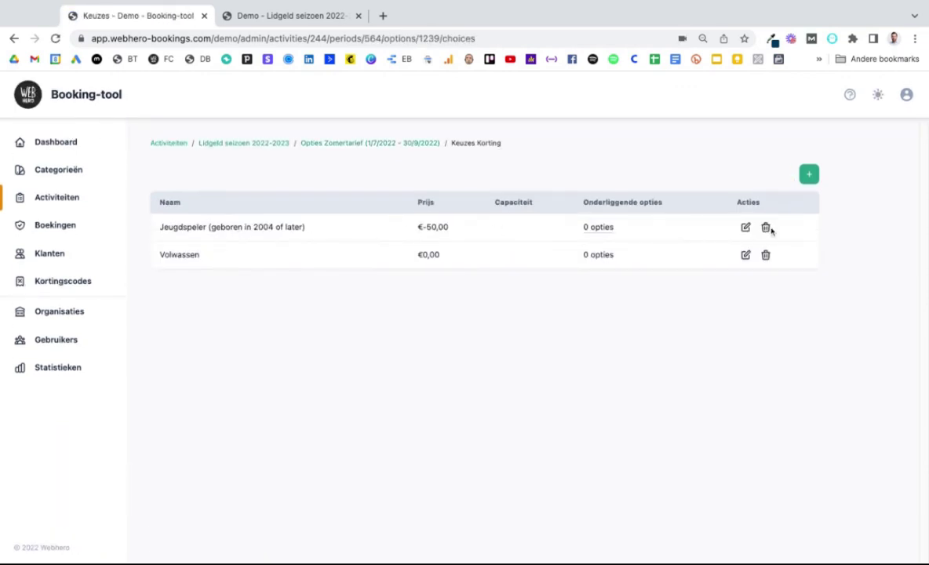
click(746, 229)
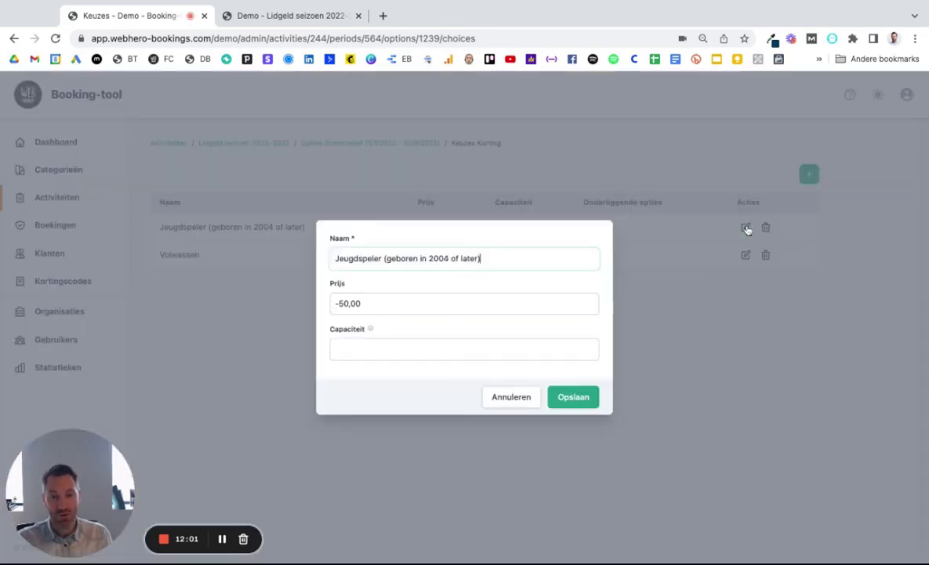
double_click(342, 303)
text(25)
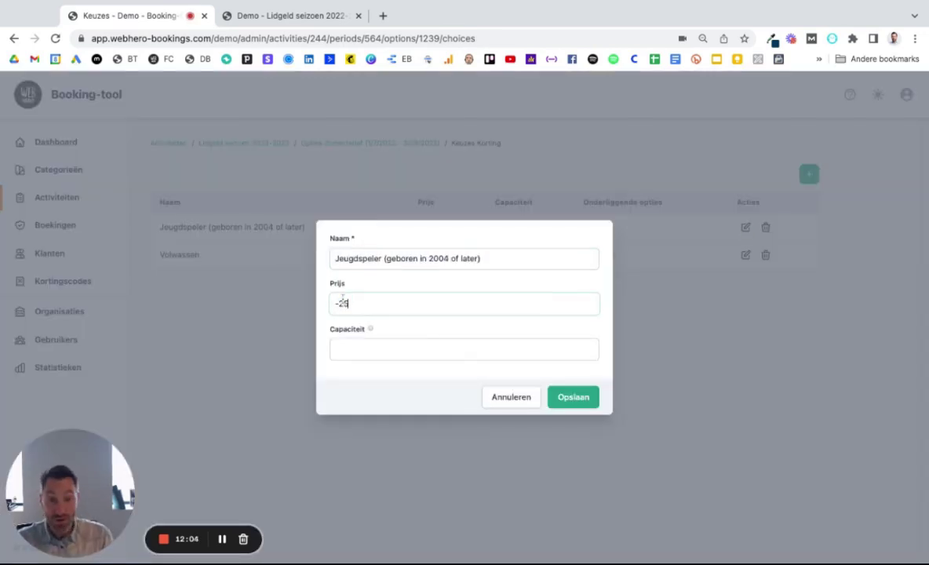
click(578, 398)
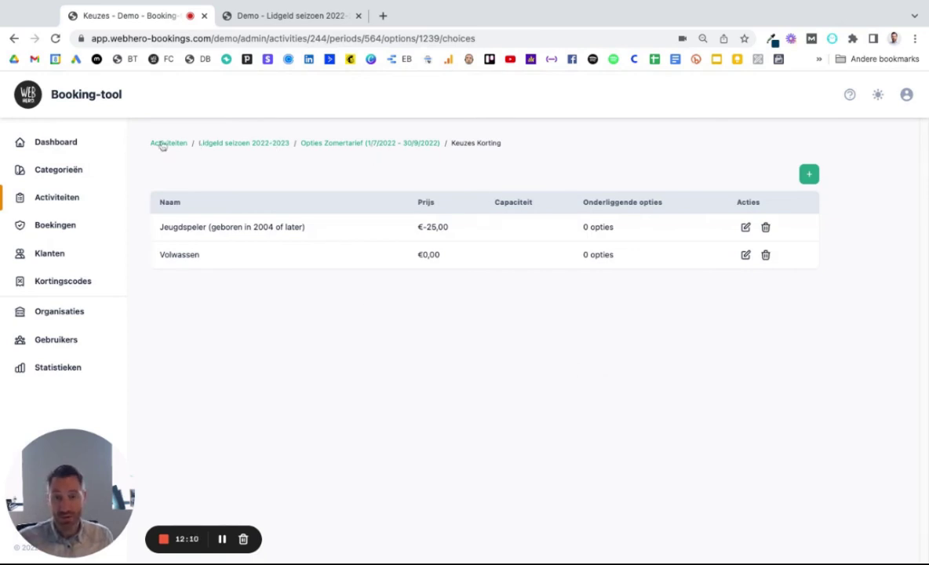
click(244, 144)
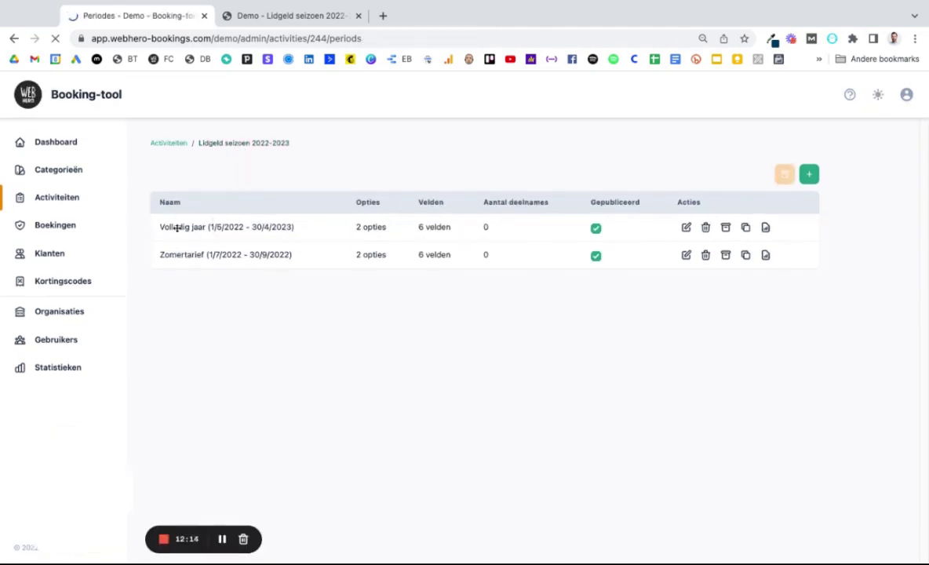
Step: On the public booking page, select Zomertarief and confirm €100,00 with the €-25,00 Jeugdspeler discount
click(176, 142)
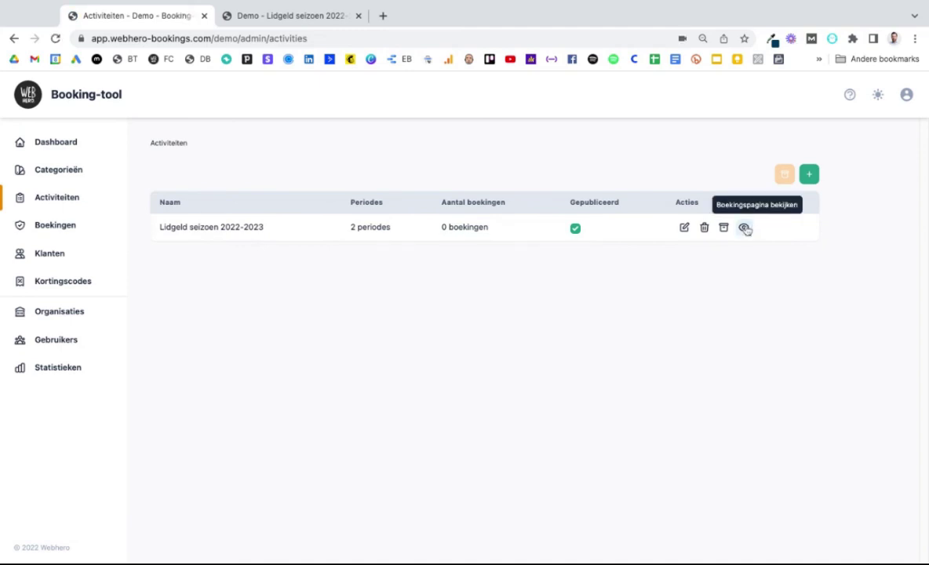
click(744, 229)
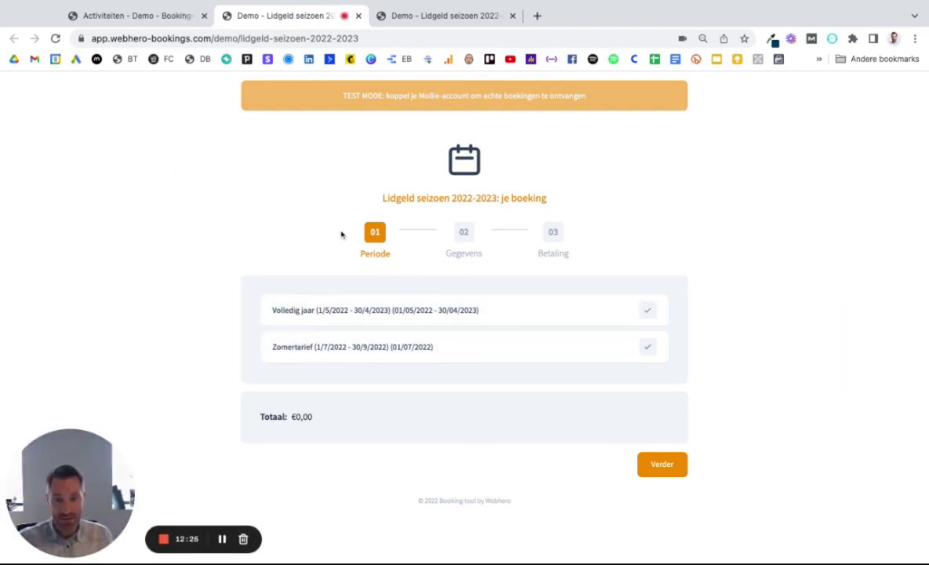
click(314, 348)
scroll(682, 408, down, 3)
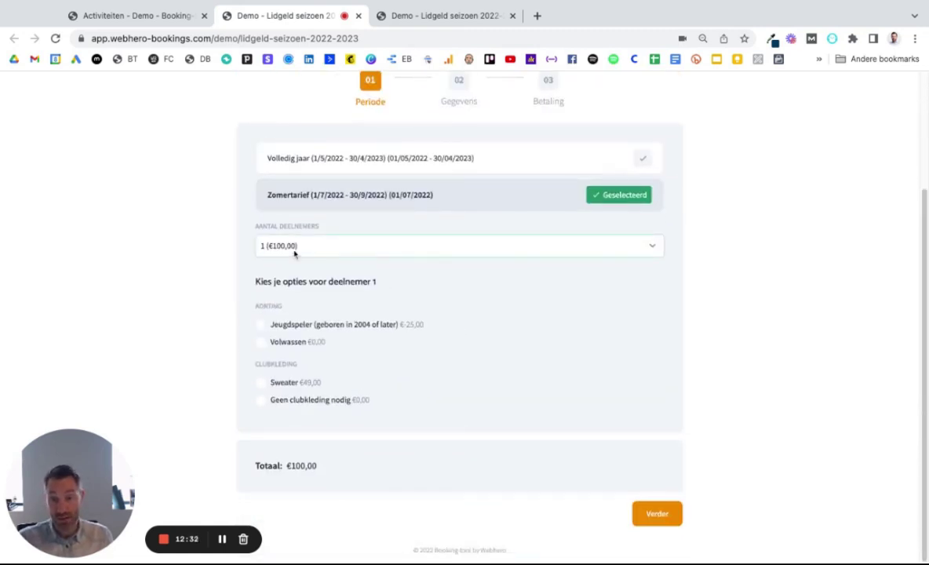
drag(430, 324, 398, 325)
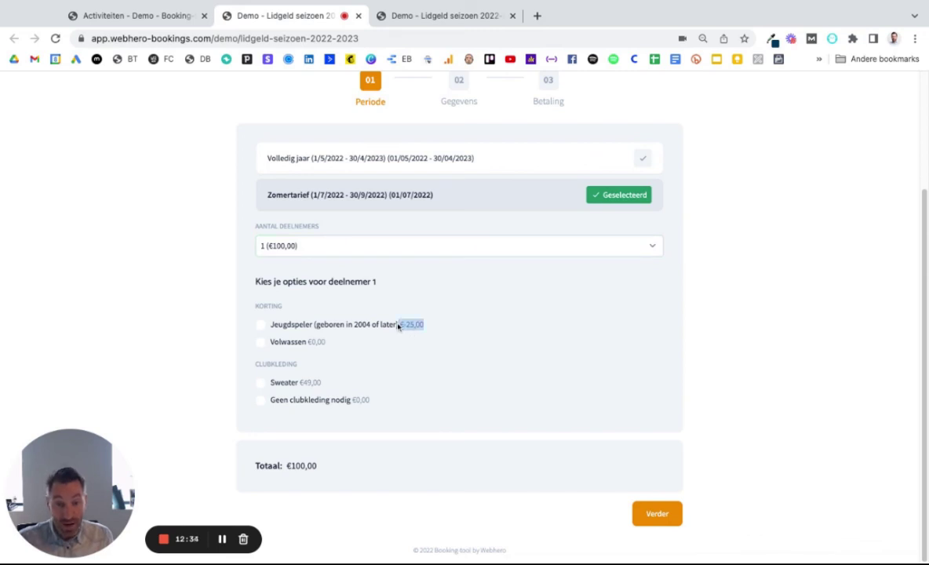